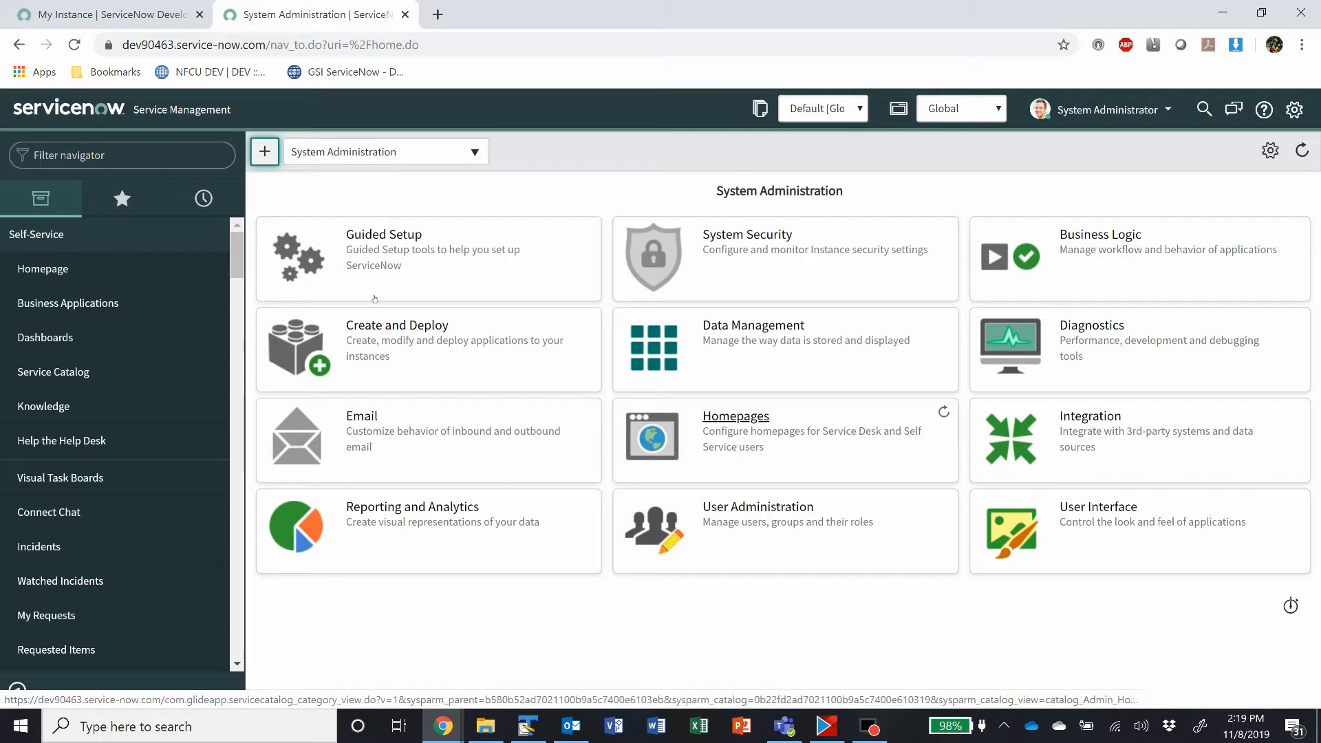
# Step: Open the System Properties list using the navigator filter sys_properties.list
pyautogui.click(98, 155)
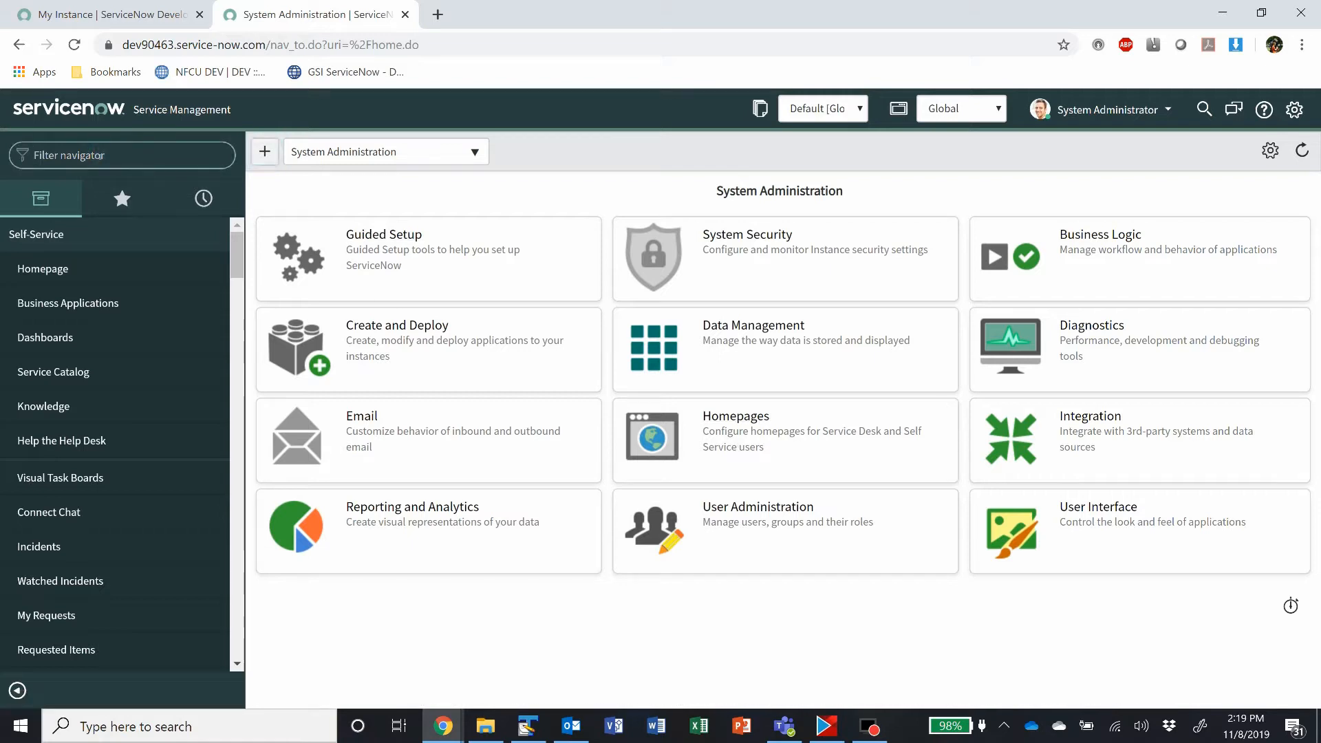
pyautogui.write('sys_propert')
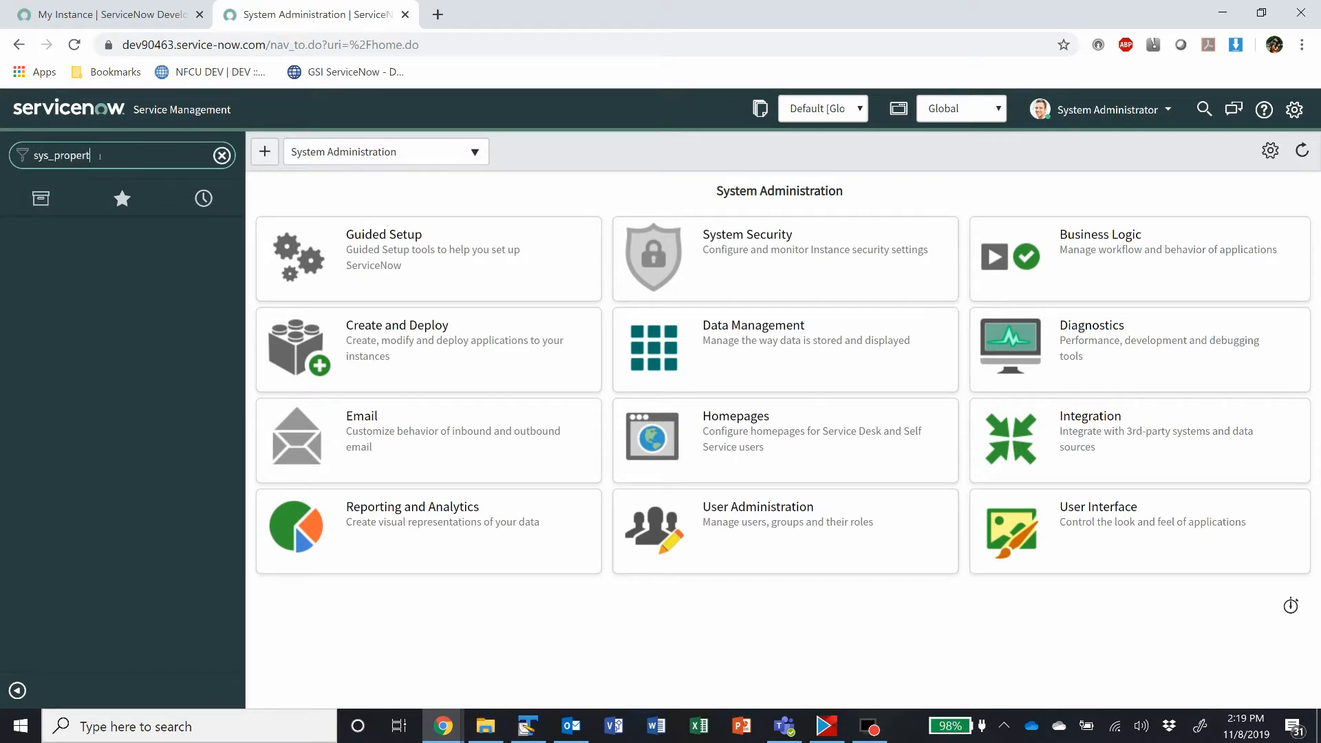
pyautogui.write('ies.list')
pyautogui.press('Return')
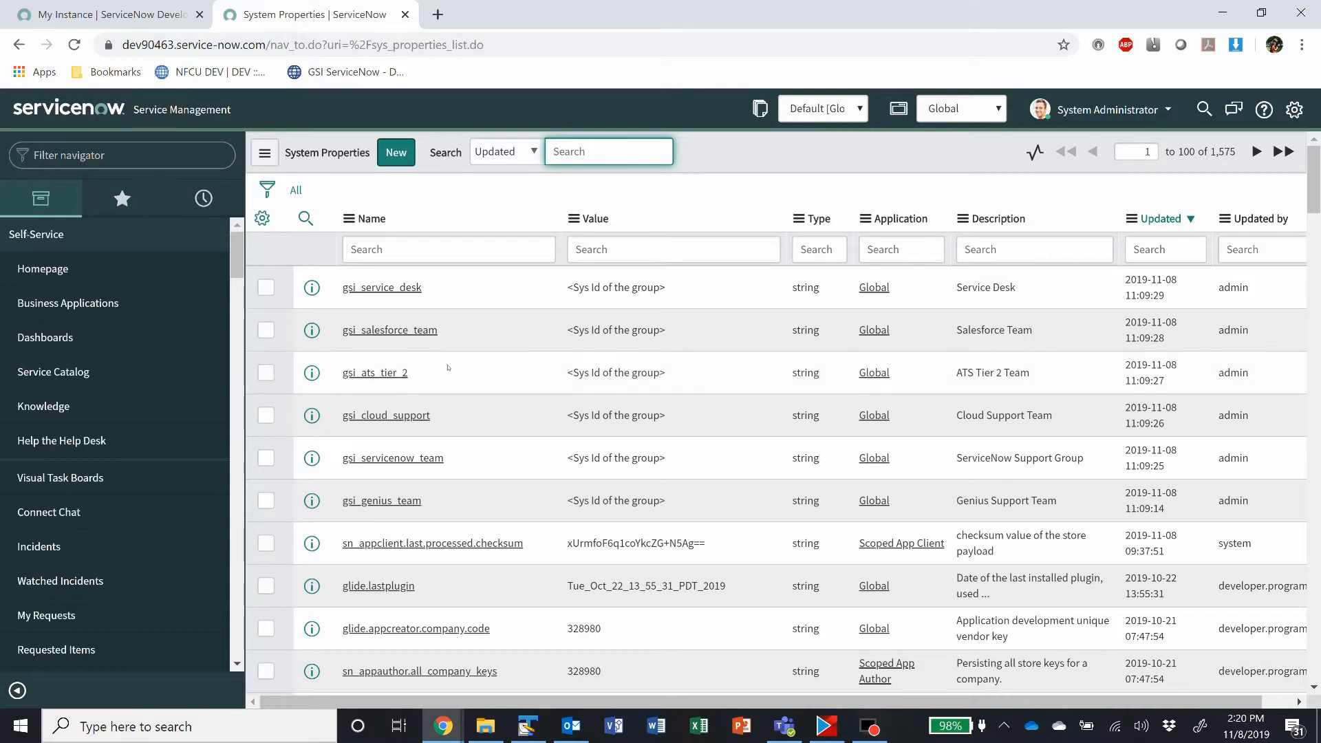
# Step: Filter the navigator by "inc" and open the Incident Properties page under Incident administration
pyautogui.click(126, 156)
pyautogui.write('inc')
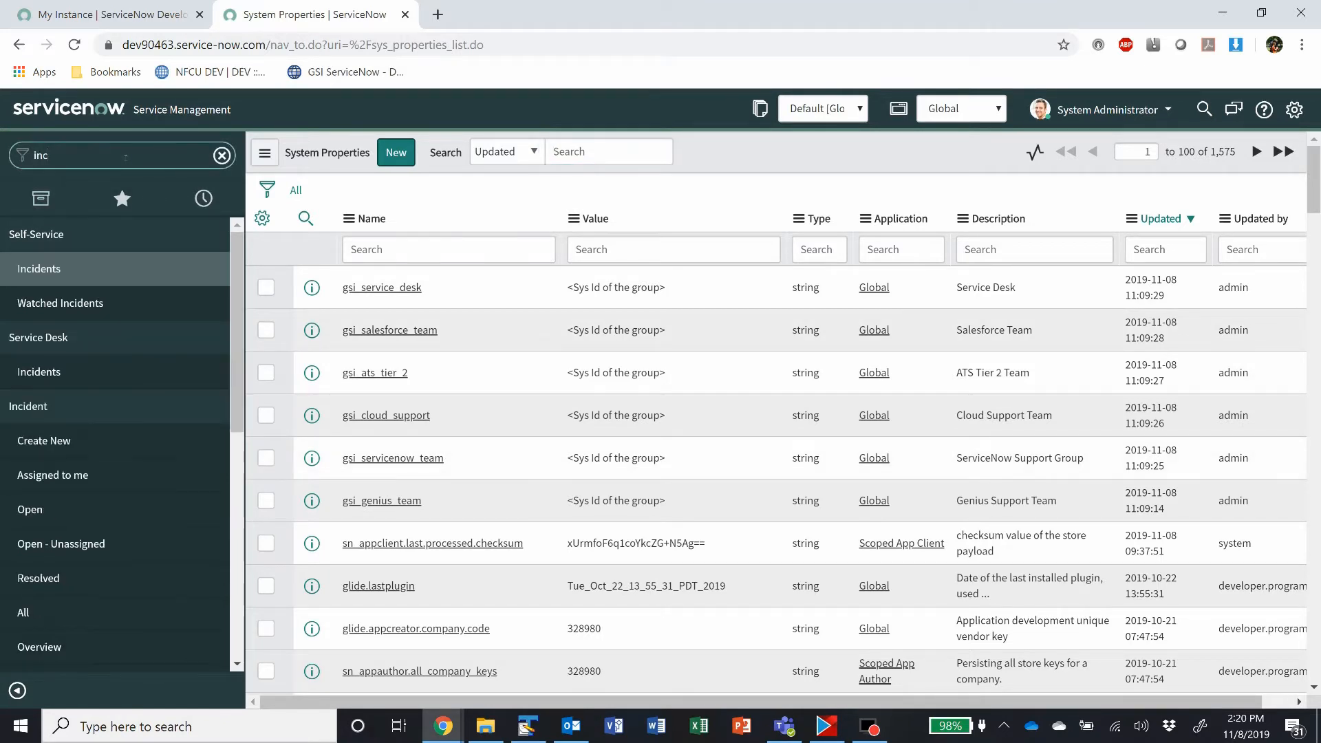
pyautogui.scroll(-3, 96, 527)
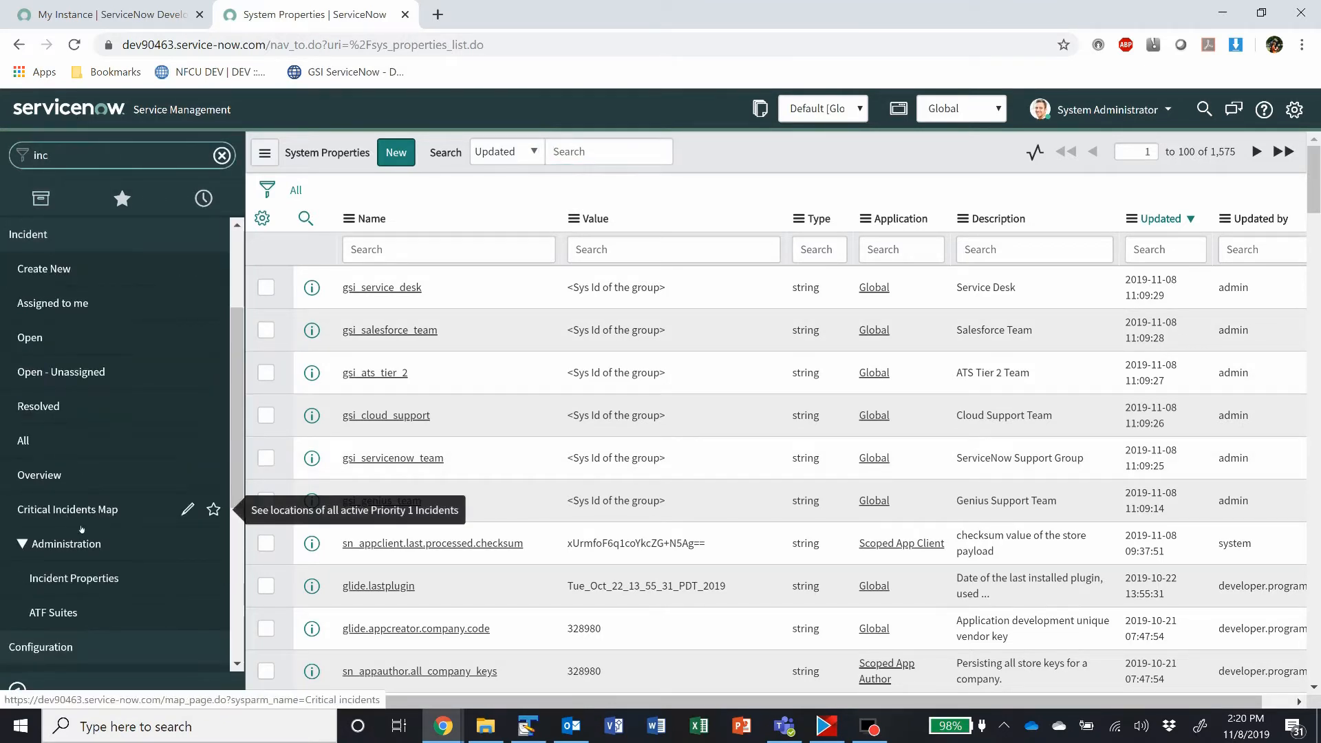
pyautogui.click(70, 578)
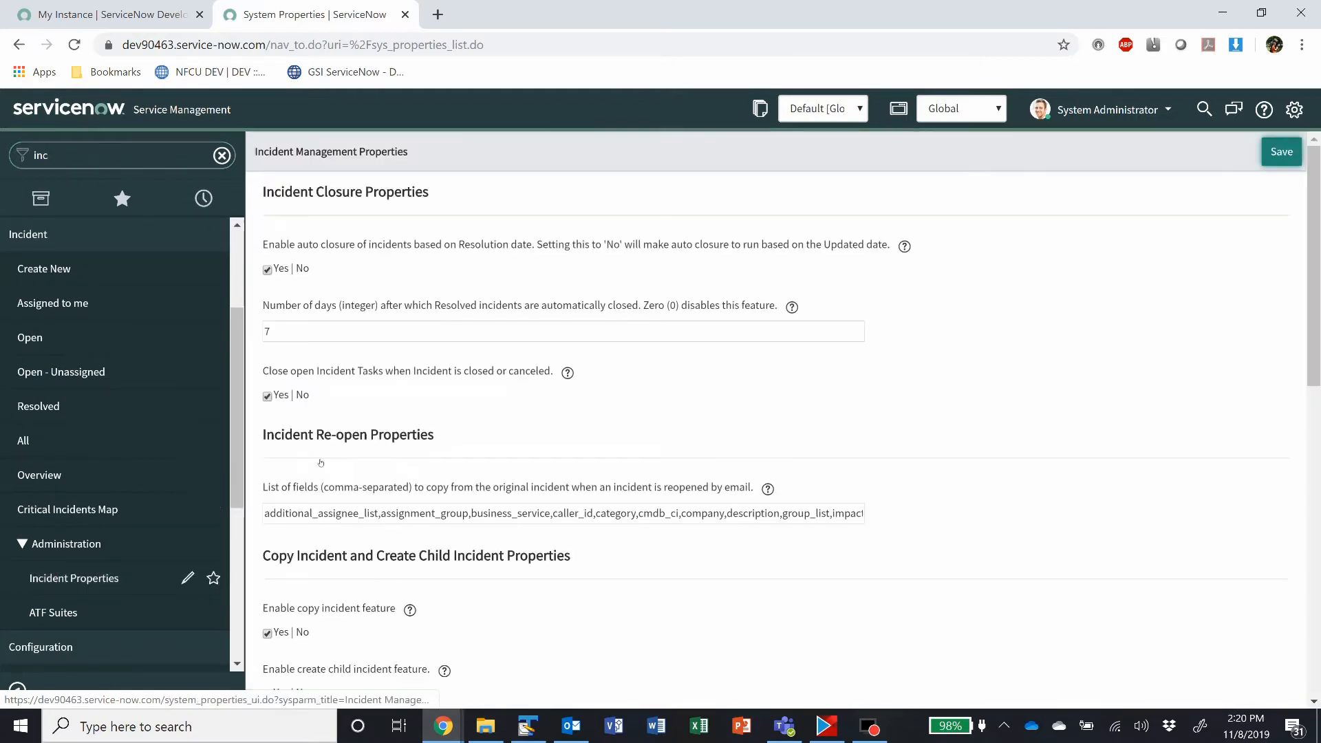
# Step: Examine the Incident Management Properties page, from closure to form field settings, and its web address
pyautogui.scroll(-1, 540, 337)
pyautogui.scroll(-6, 540, 338)
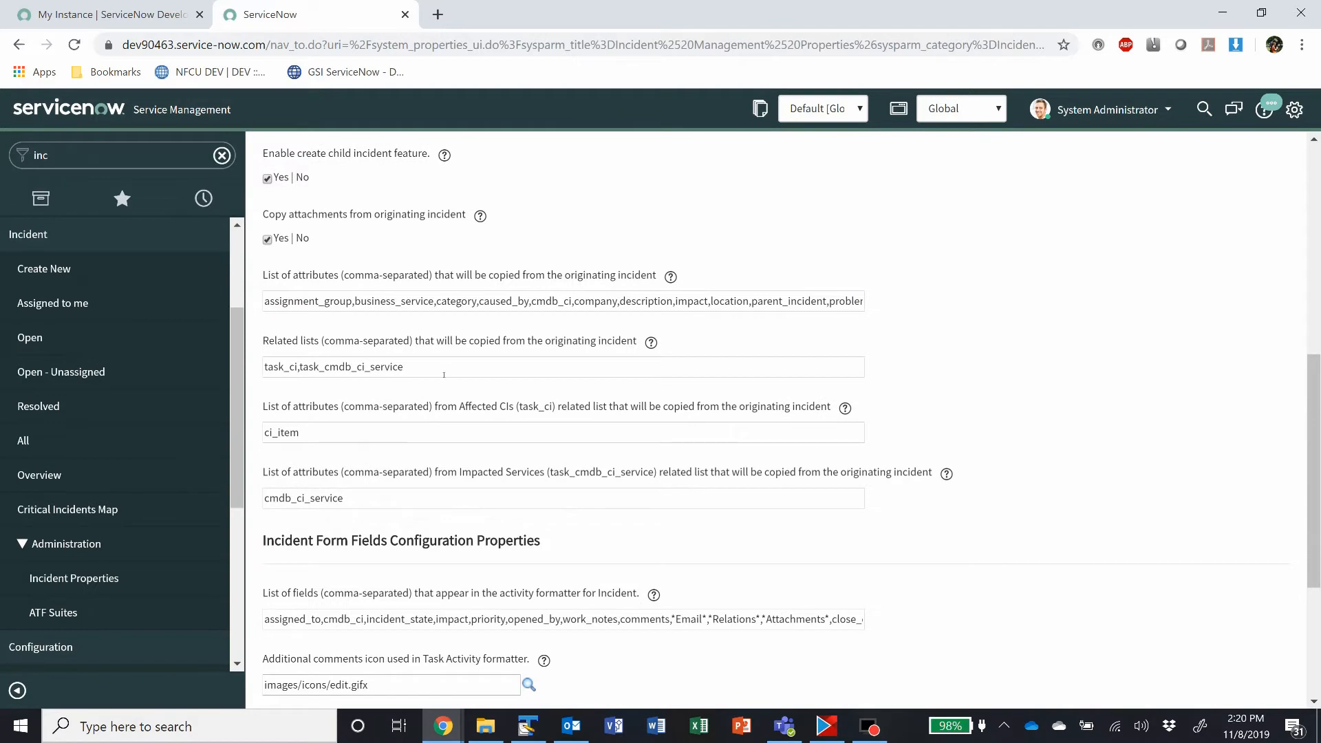
pyautogui.click(444, 375)
pyautogui.scroll(-3, 855, 367)
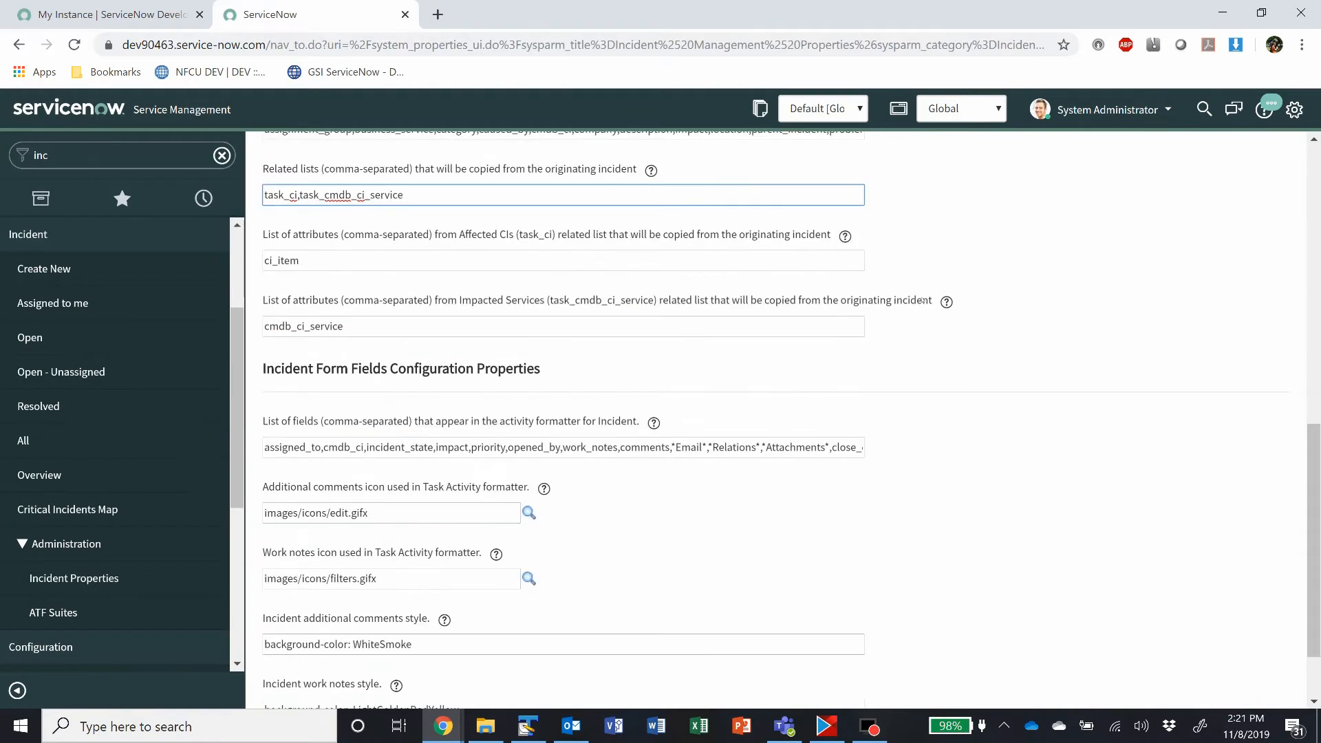
pyautogui.moveTo(955, 304)
pyautogui.scroll(1, 572, 504)
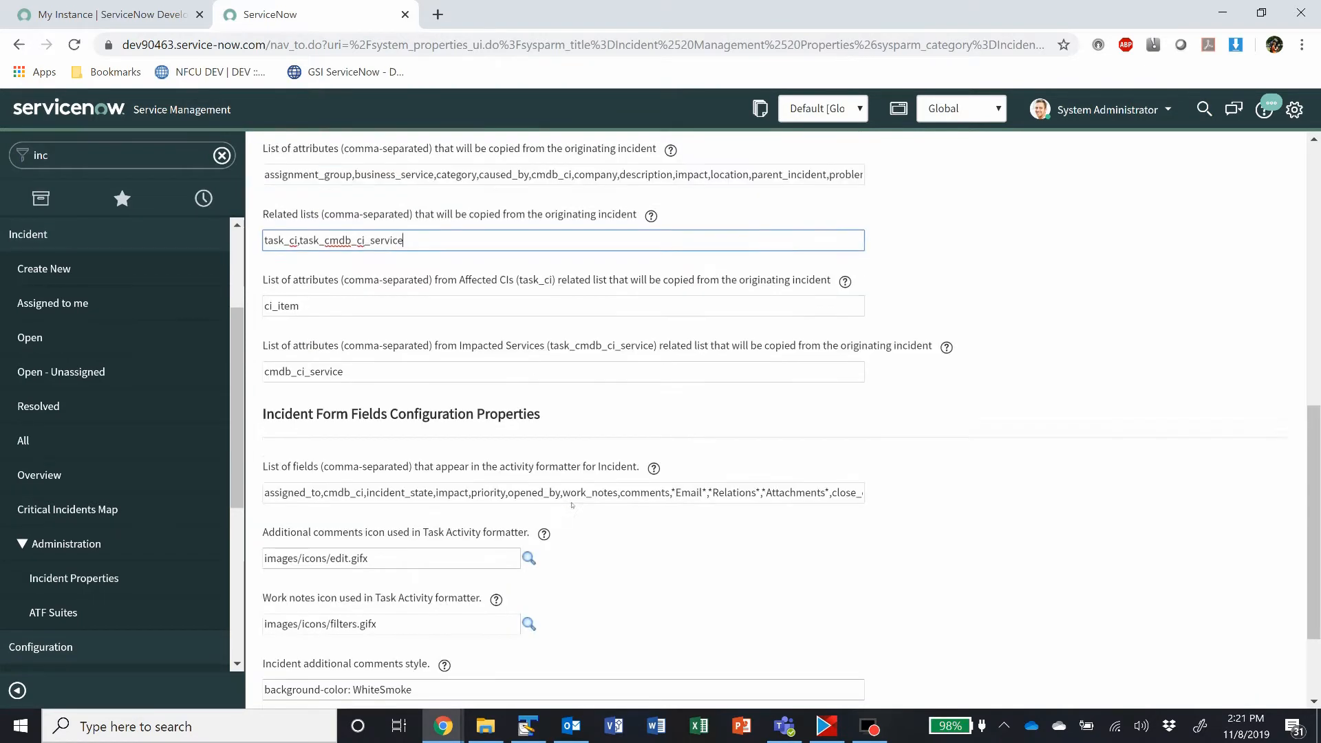
pyautogui.scroll(-3, 564, 516)
pyautogui.scroll(4, 512, 516)
pyautogui.scroll(6, 509, 511)
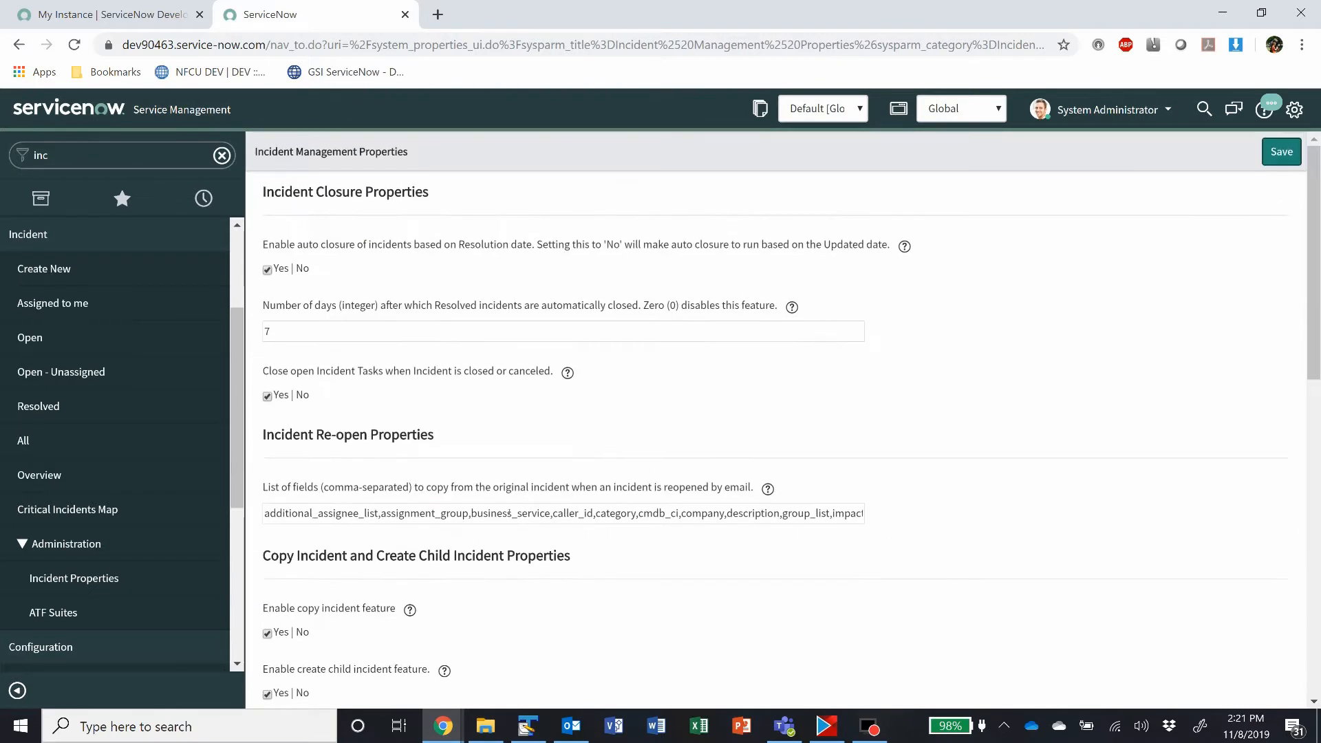
pyautogui.click(374, 46)
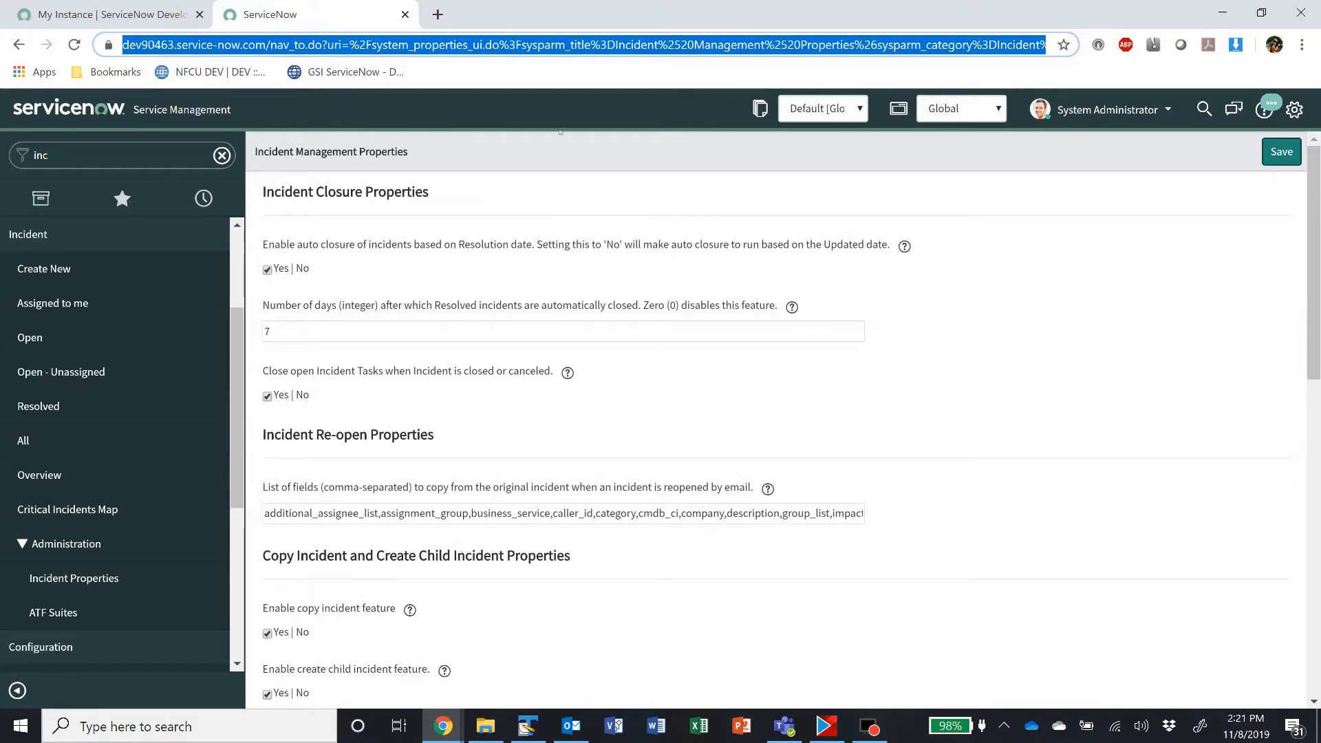
pyautogui.click(913, 268)
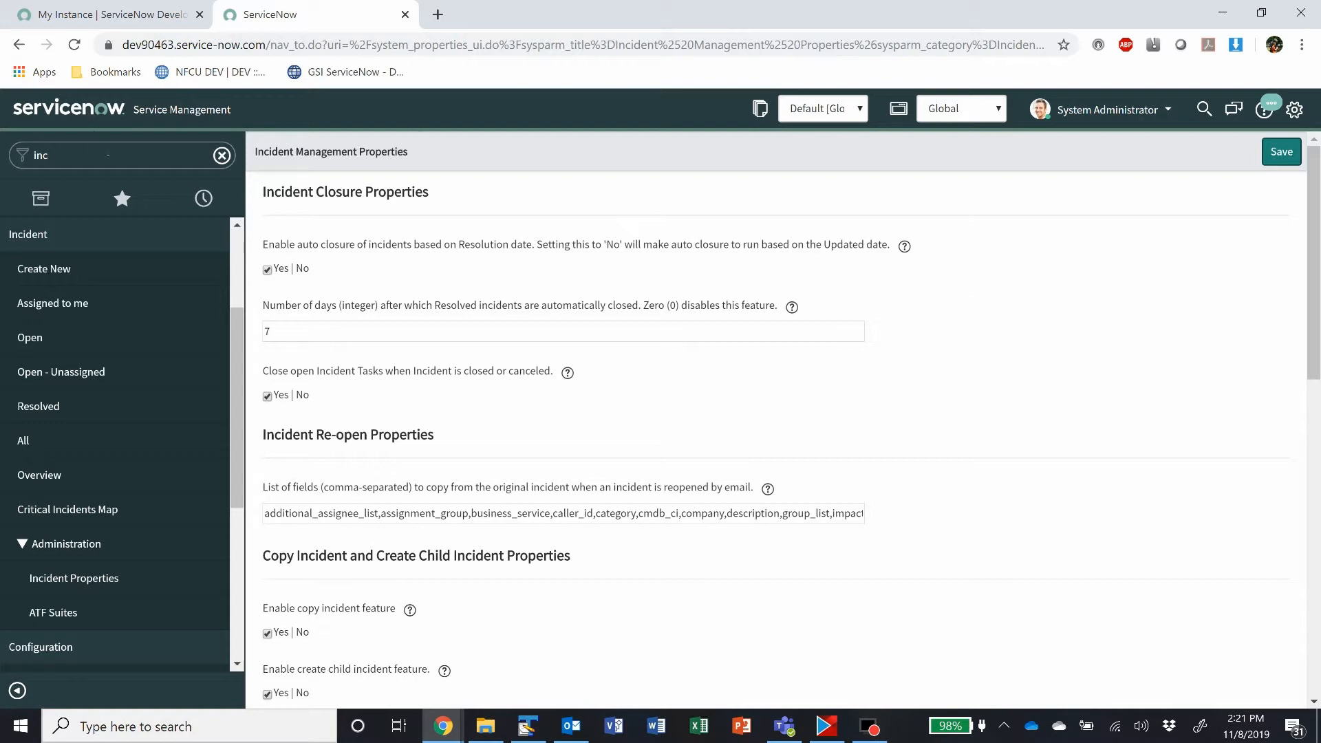
# Step: Filter the navigator by "categories" and open the Categories list under System Properties
pyautogui.click(108, 155)
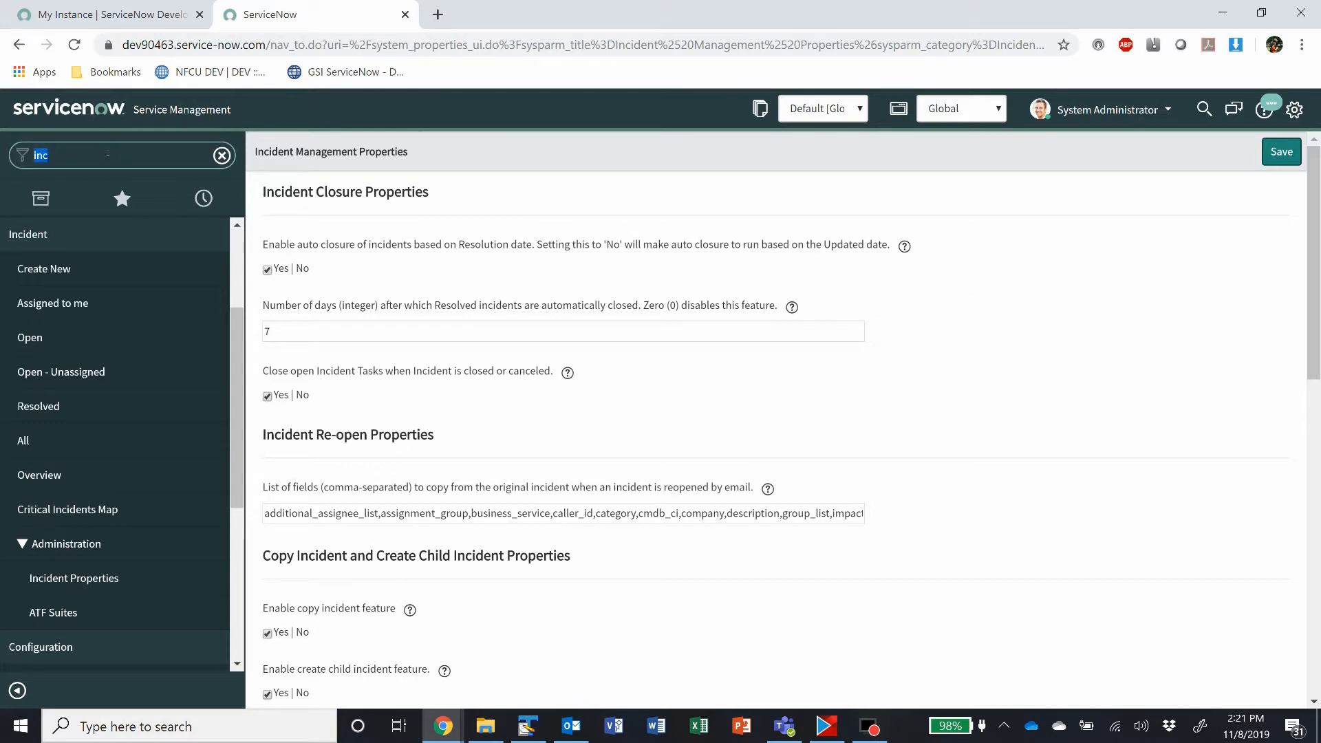
pyautogui.write('categories')
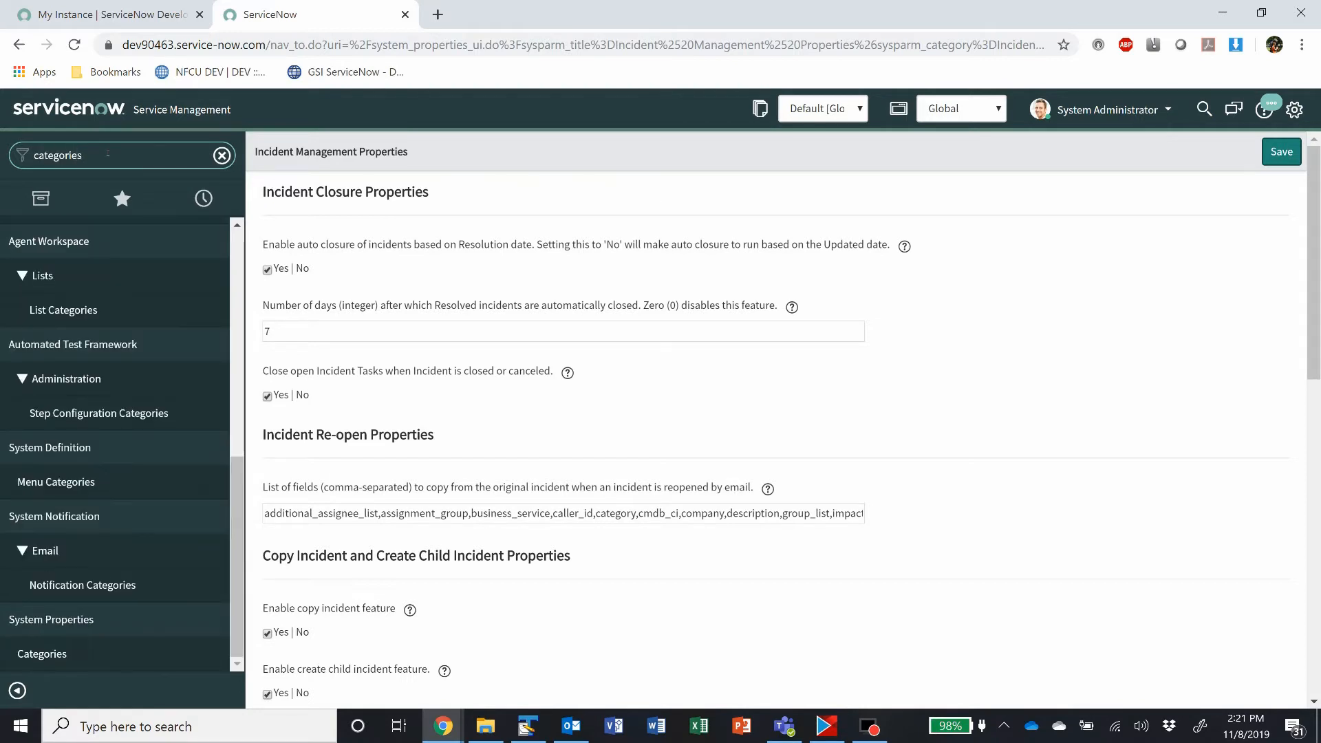
pyautogui.click(52, 654)
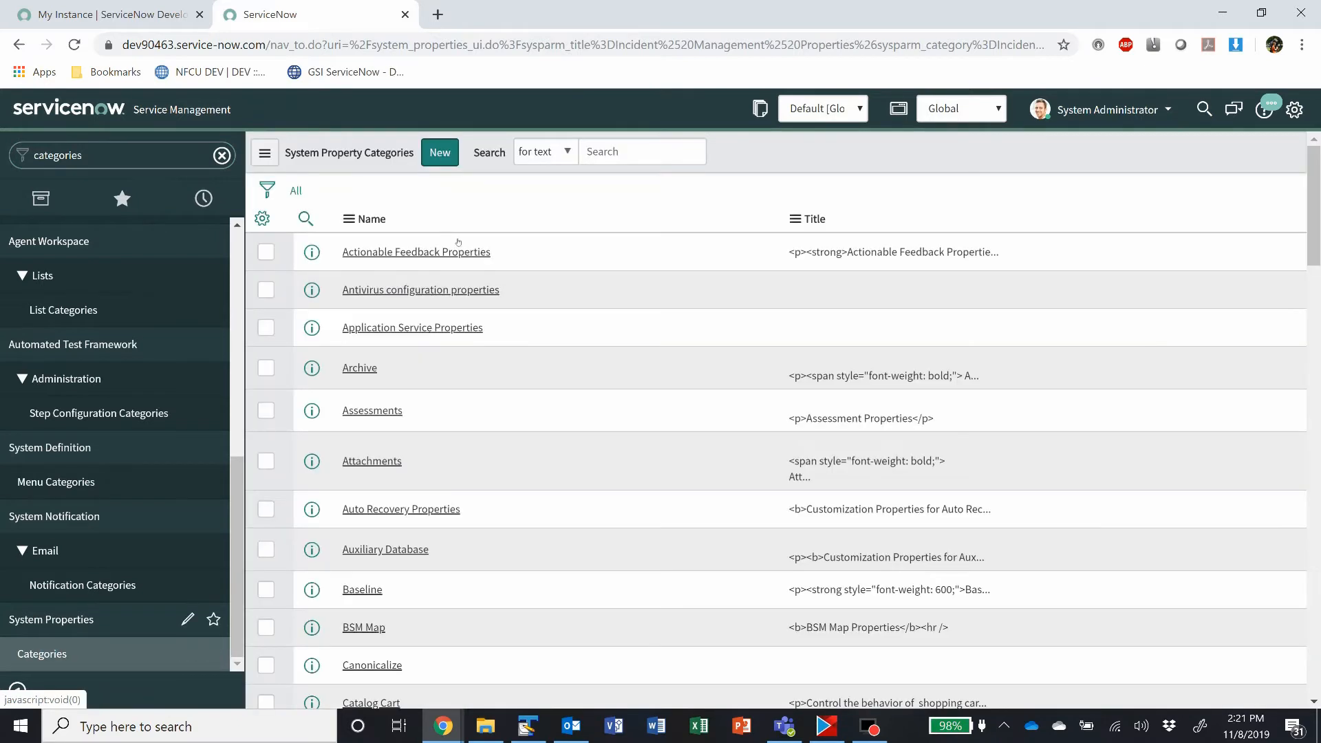
# Step: Create and submit a system property category named "GSI System Properties" with an empty title
pyautogui.click(452, 157)
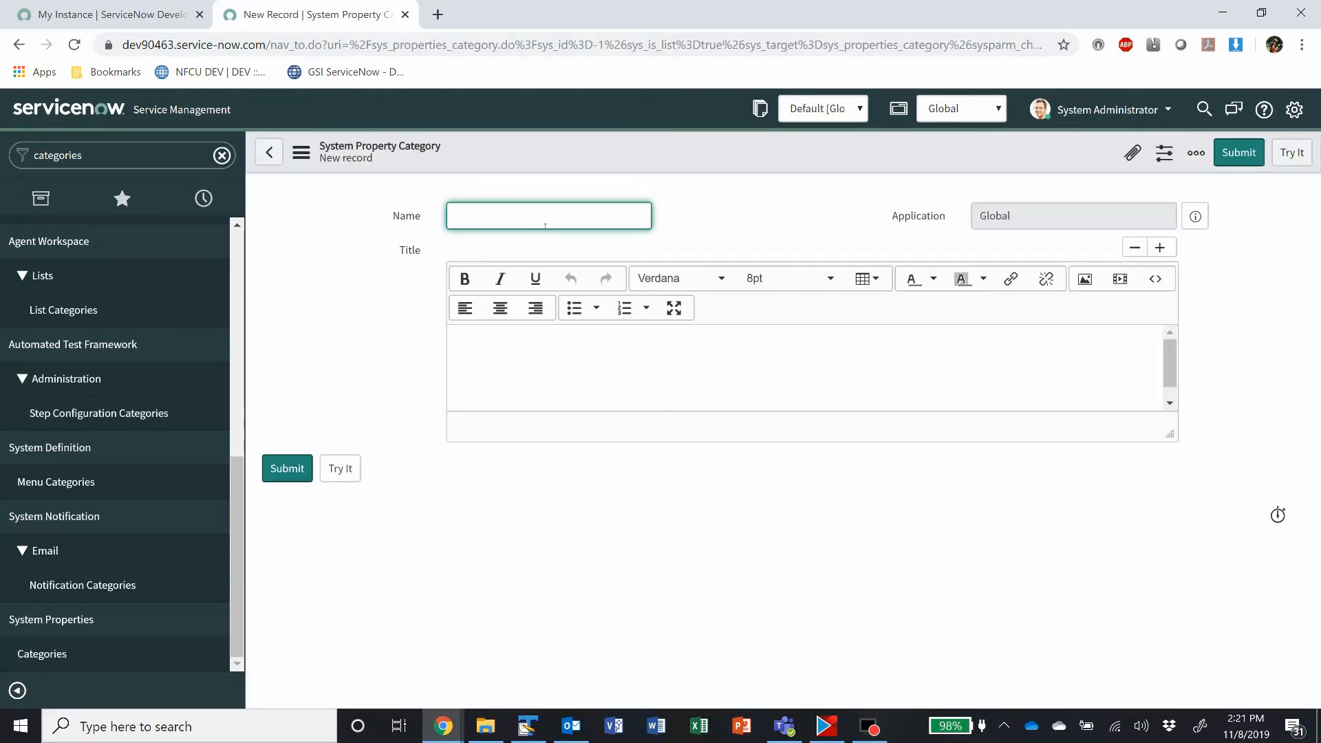
pyautogui.write('GSI System Properties')
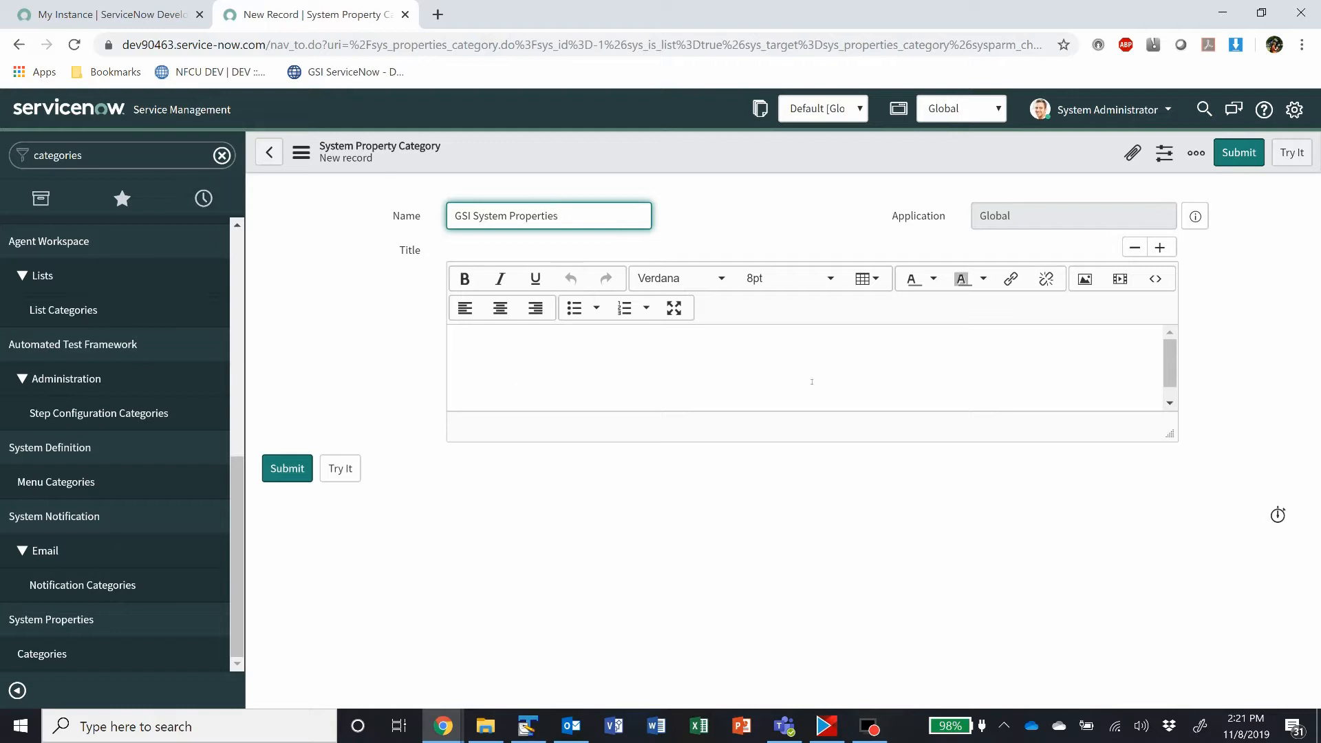
pyautogui.click(596, 363)
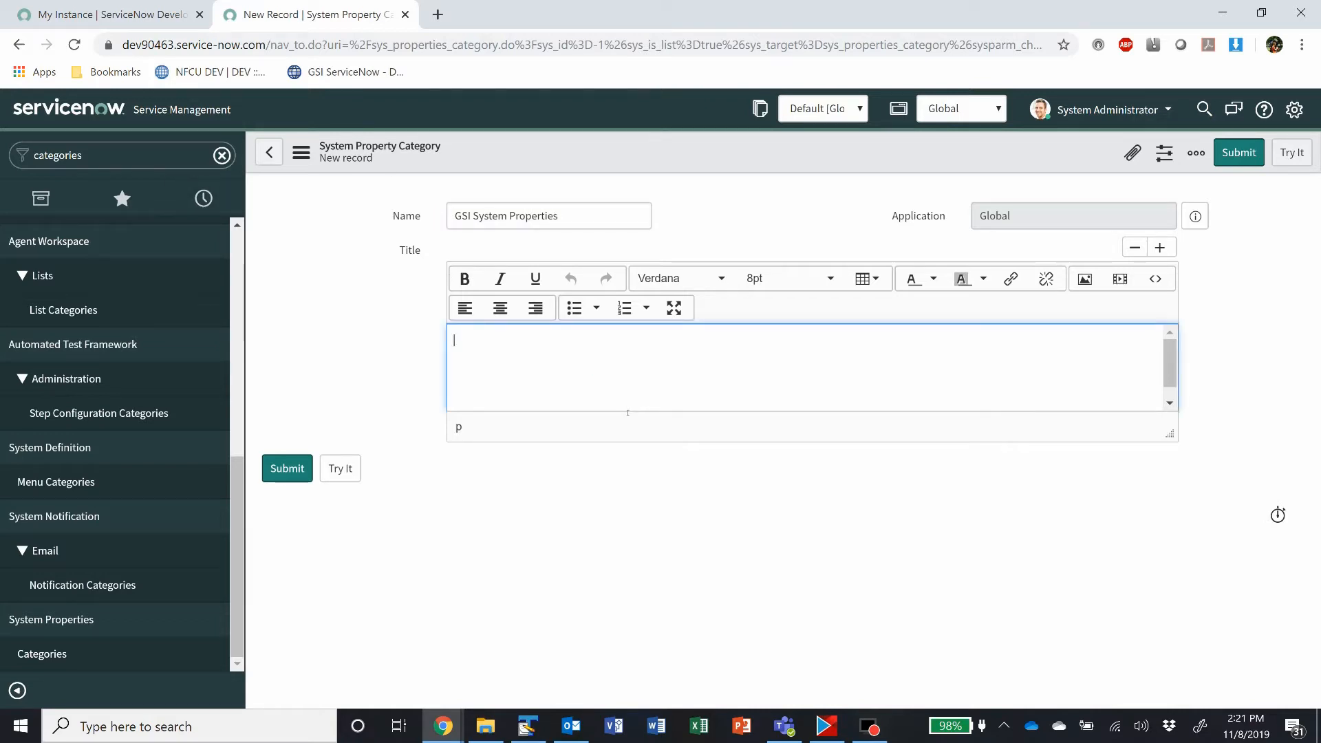
pyautogui.click(286, 470)
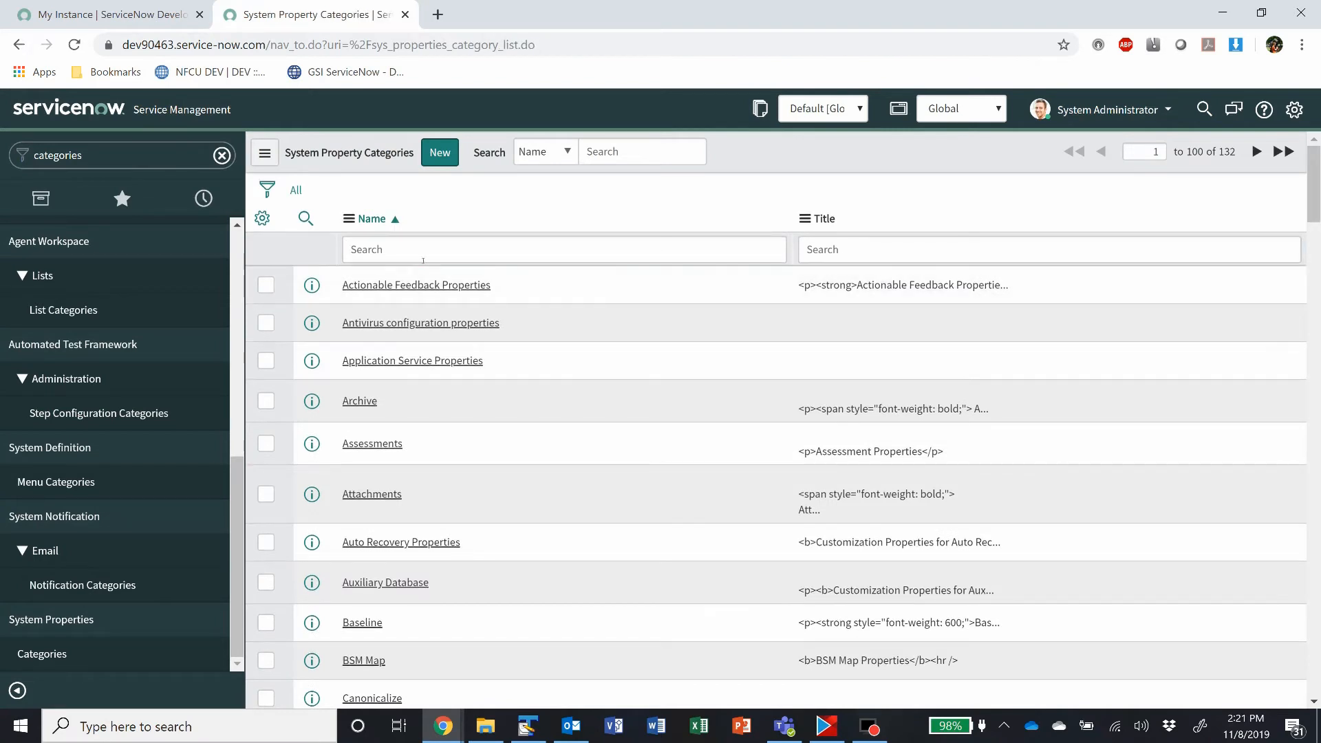
# Step: Filter the property categories by the name "gsi" and open the GSI System Properties record
pyautogui.click(419, 251)
pyautogui.write('gsi')
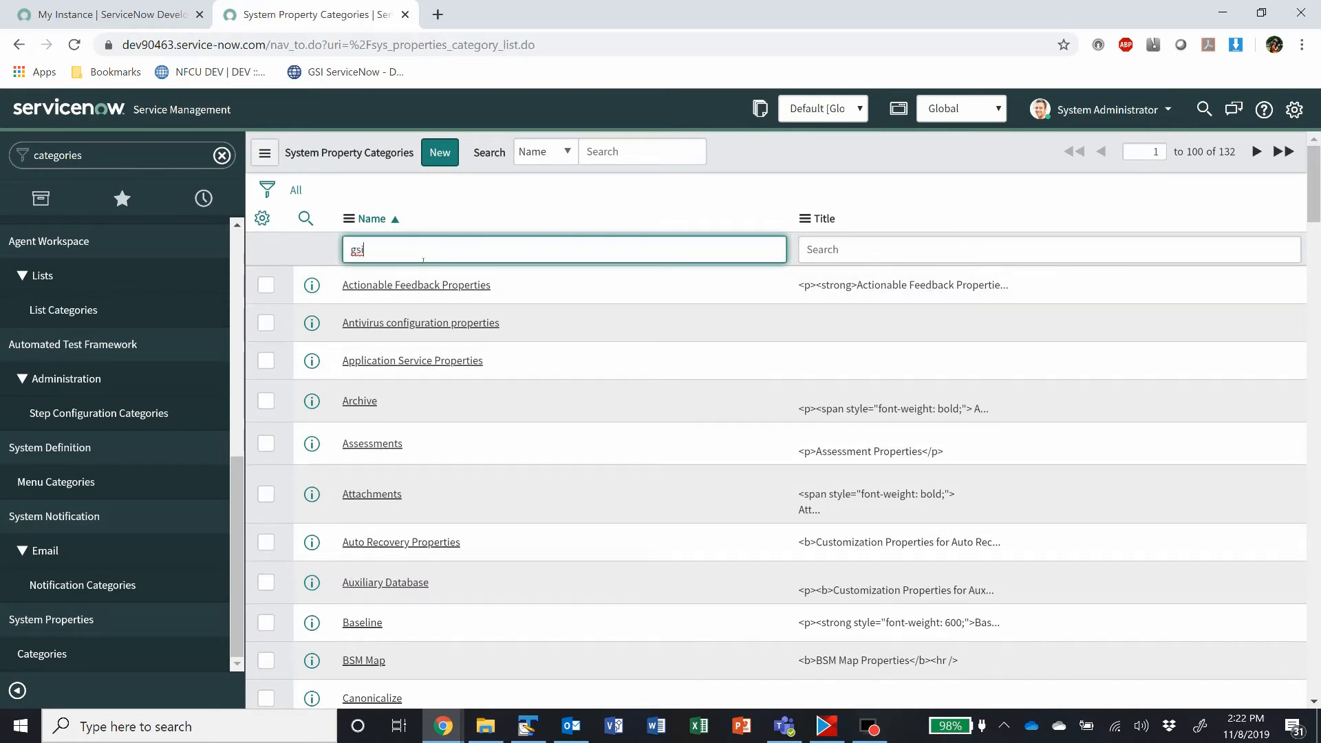
pyautogui.press('Return')
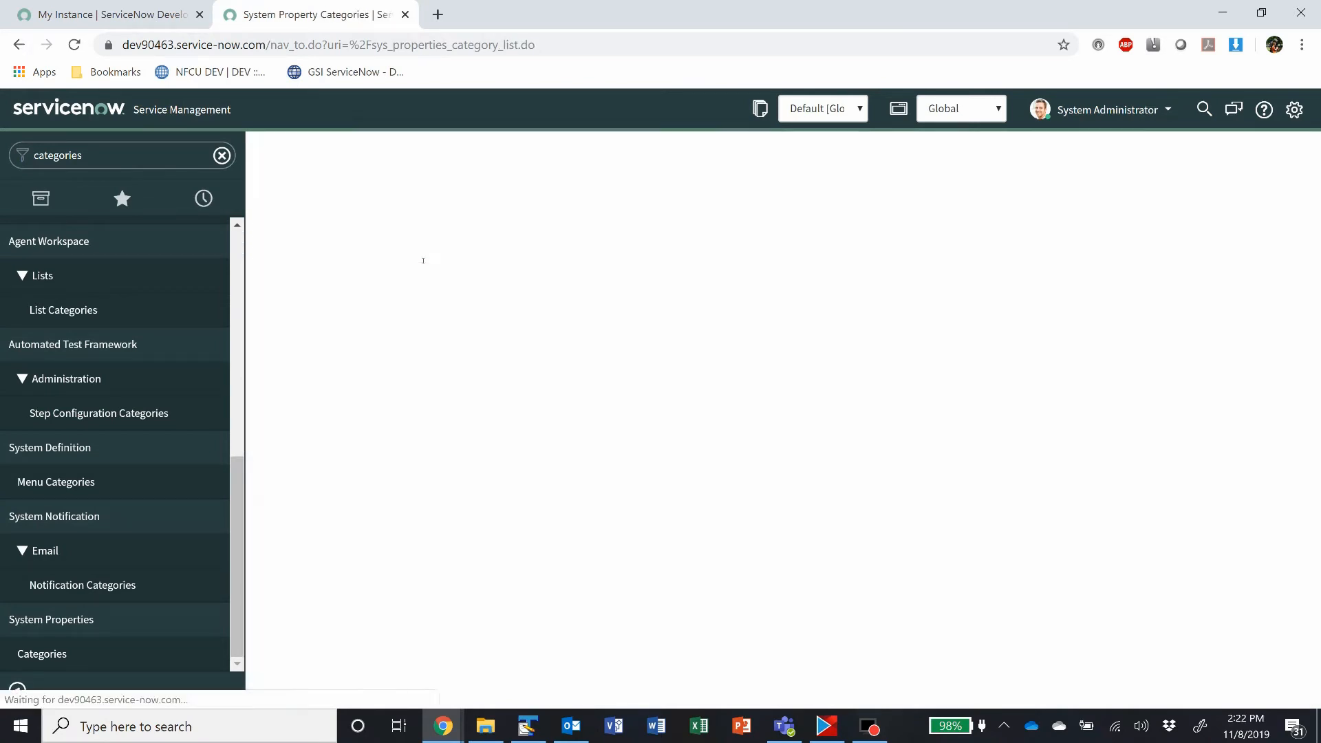
pyautogui.click(395, 285)
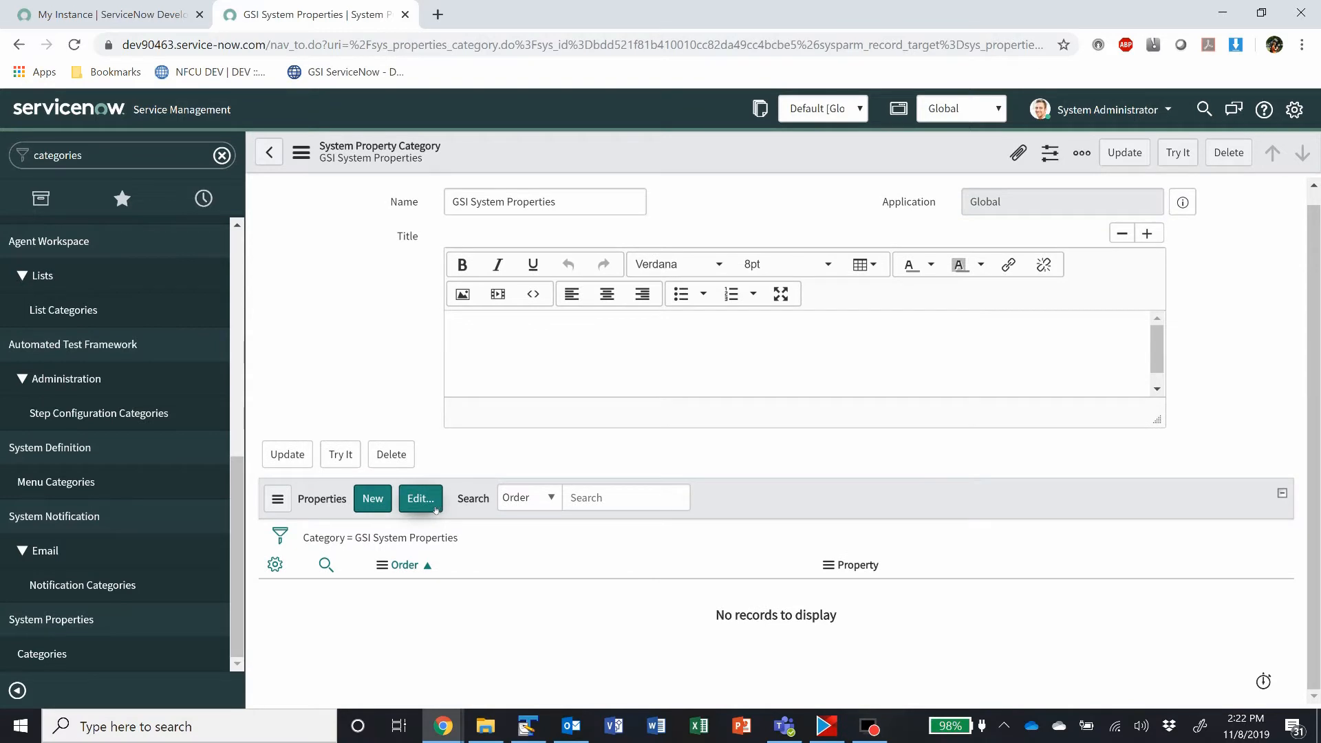
# Step: Add all properties matching "gsi", from gsi_ats_tier_2 to gsi_servicenow_team, to the GSI System Properties category and save
pyautogui.click(420, 498)
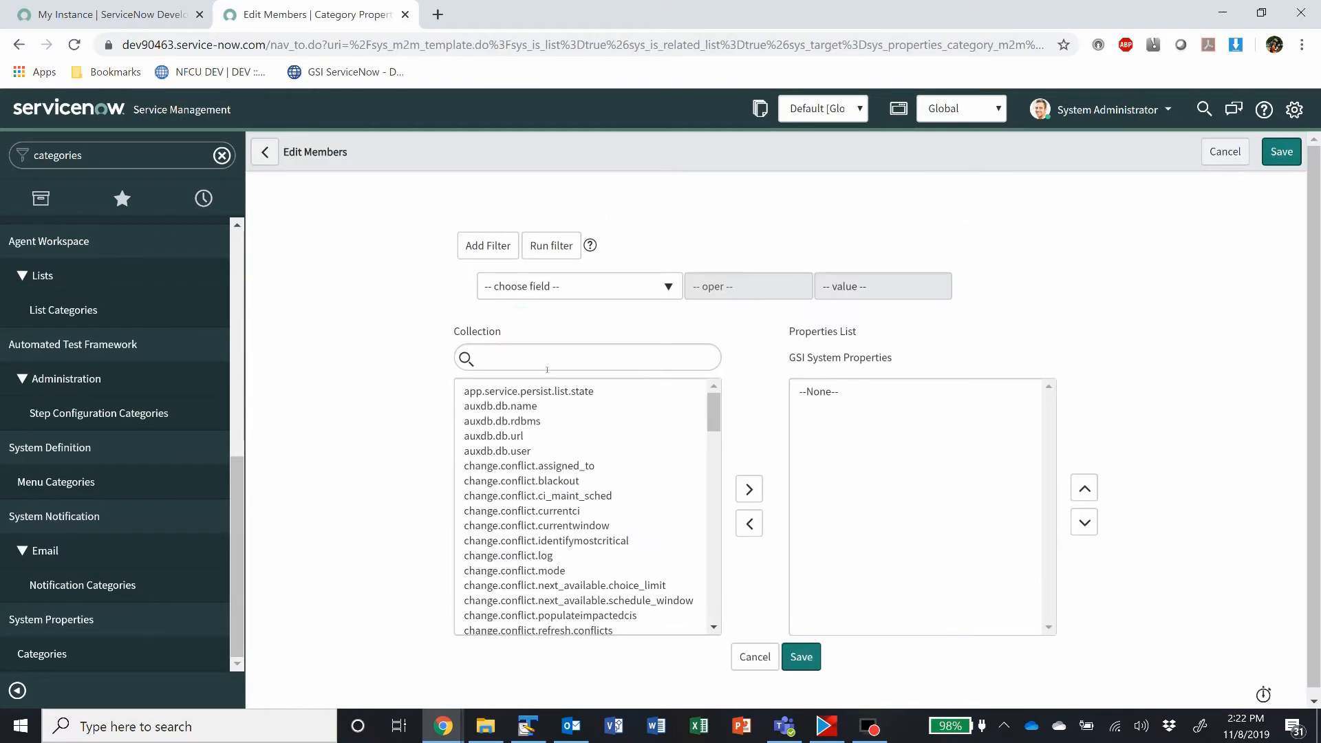
pyautogui.click(546, 364)
pyautogui.write('gsi')
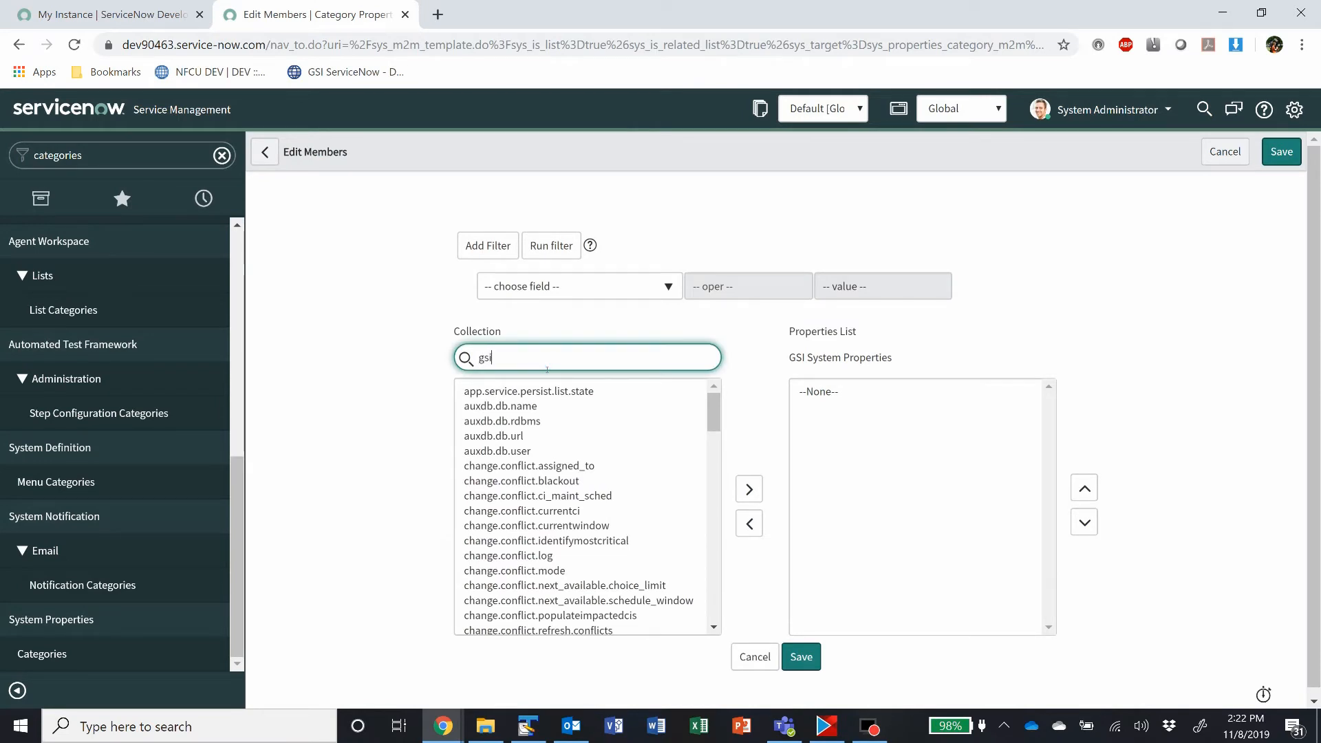
pyautogui.click(517, 389)
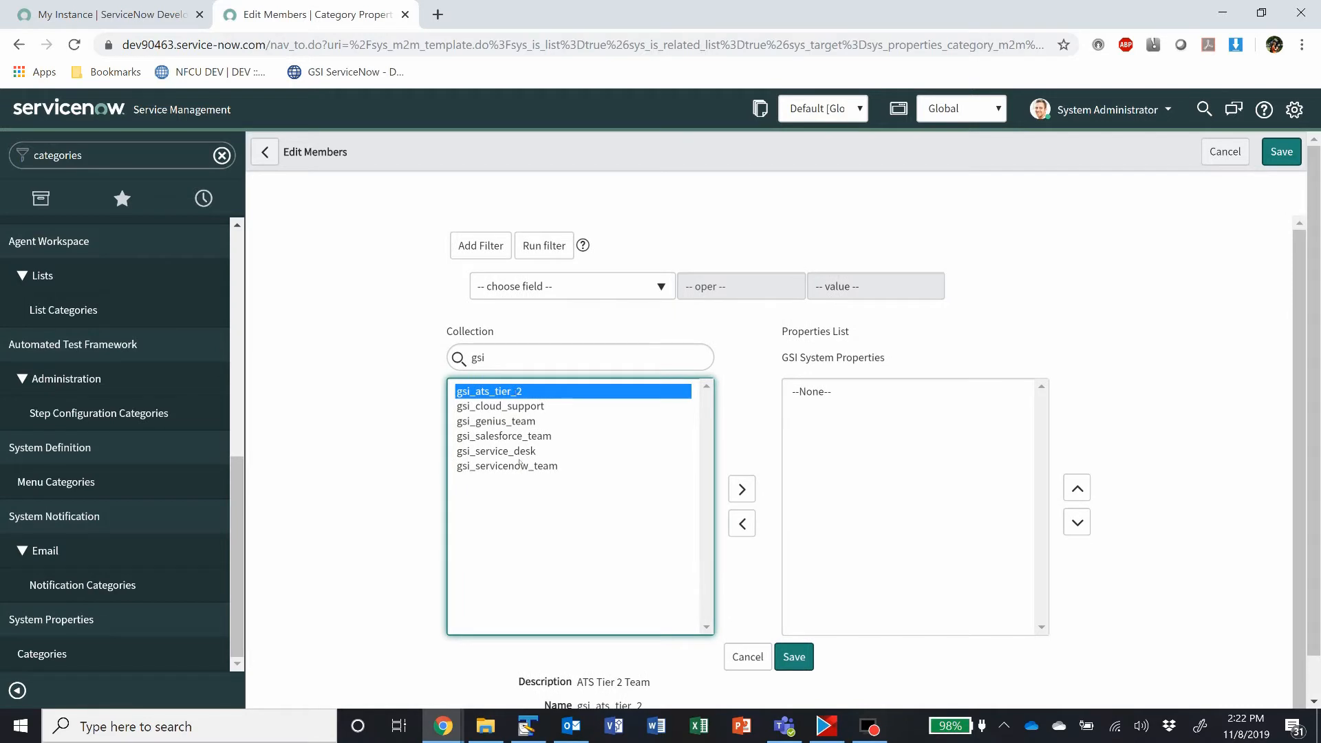
pyautogui.keyDown('shift'); pyautogui.click(517, 470); pyautogui.keyUp('shift')
pyautogui.click(741, 489)
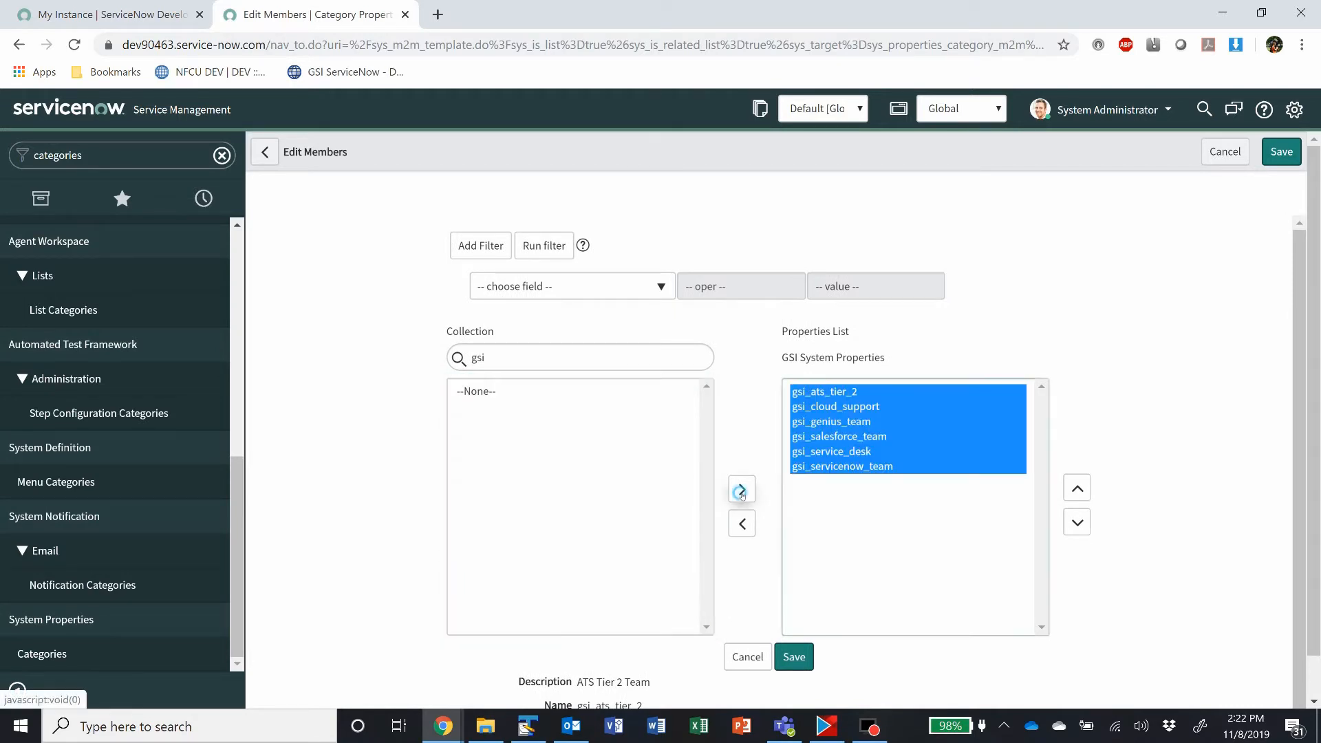
pyautogui.click(802, 658)
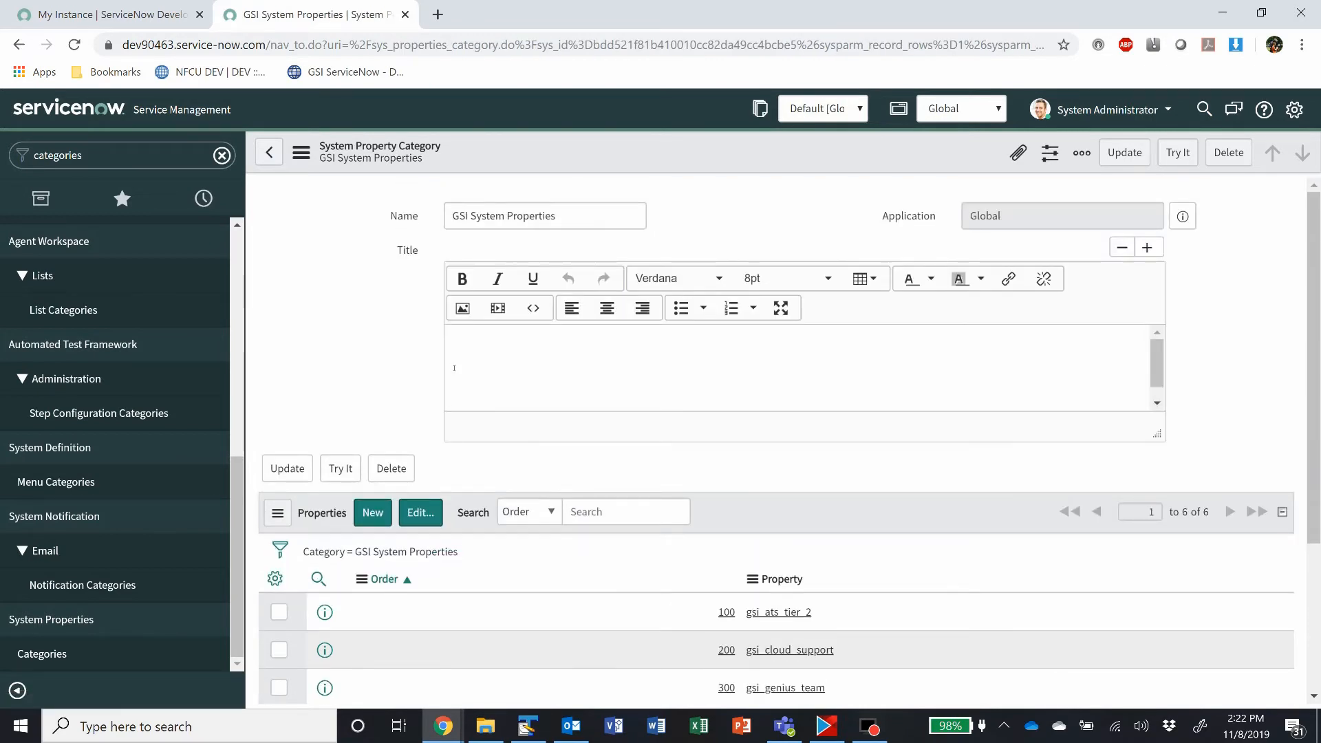
# Step: Filter the navigator by "application men" and open the Application Menus list under System Definition
pyautogui.click(110, 154)
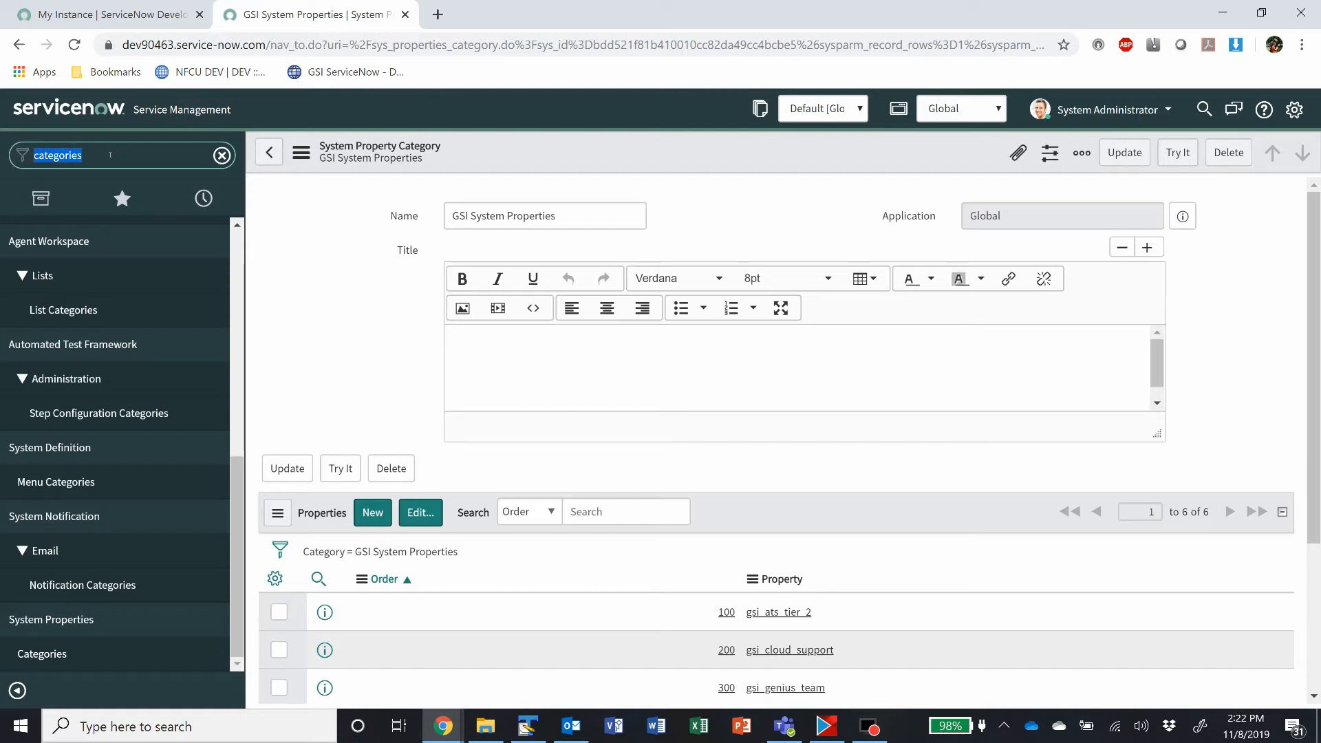
pyautogui.write('applicatio')
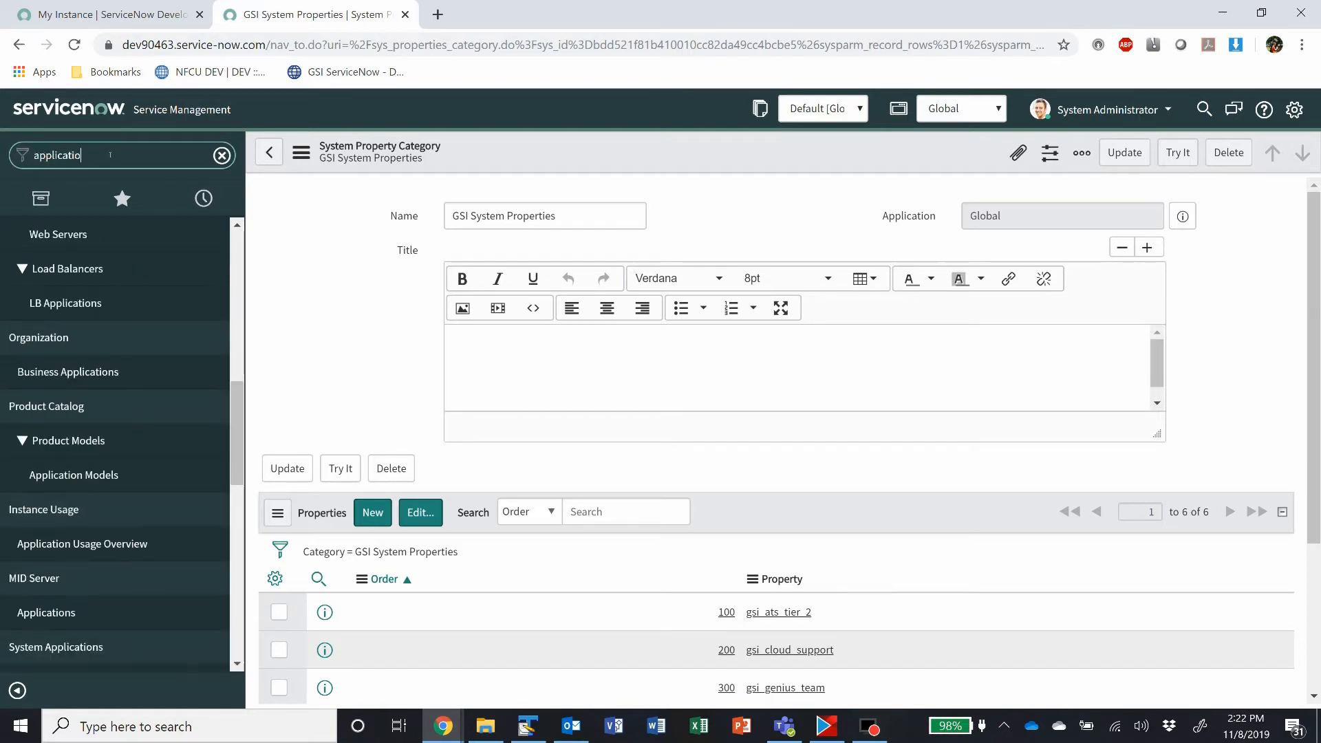
pyautogui.write('n men')
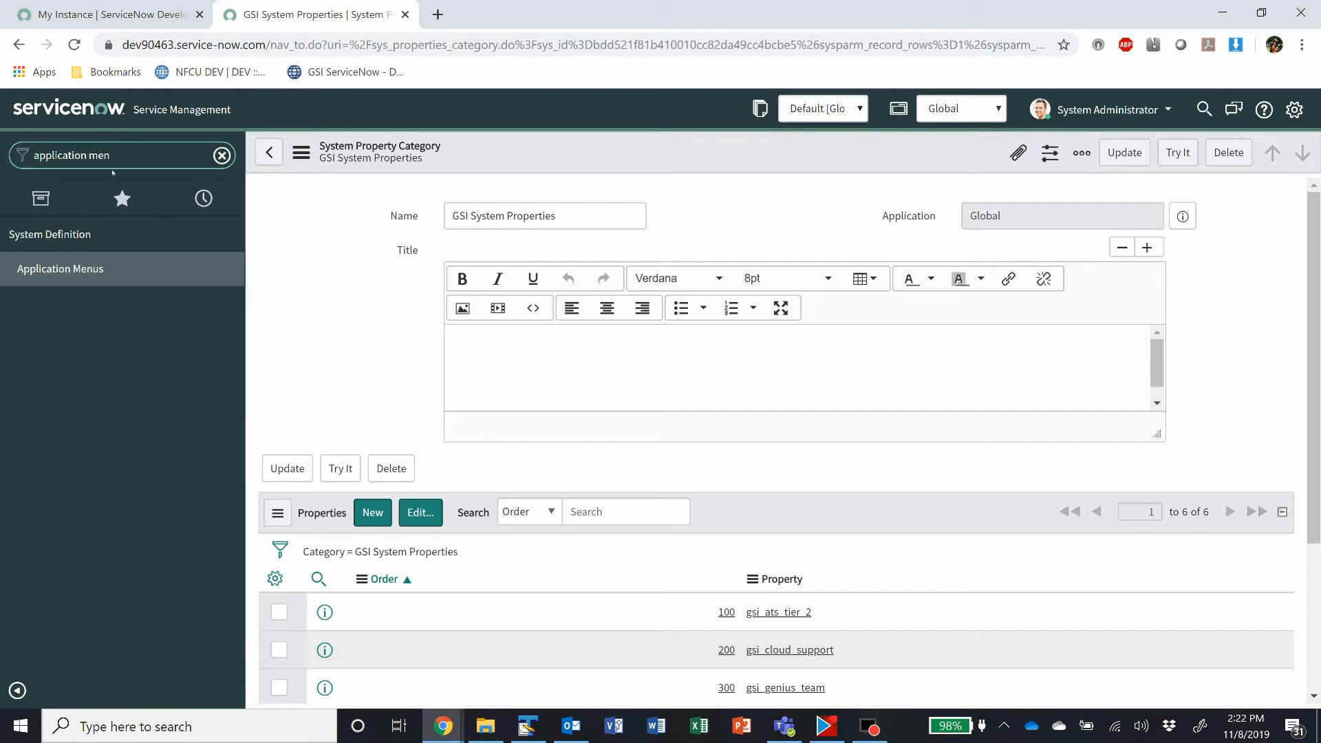
pyautogui.click(81, 270)
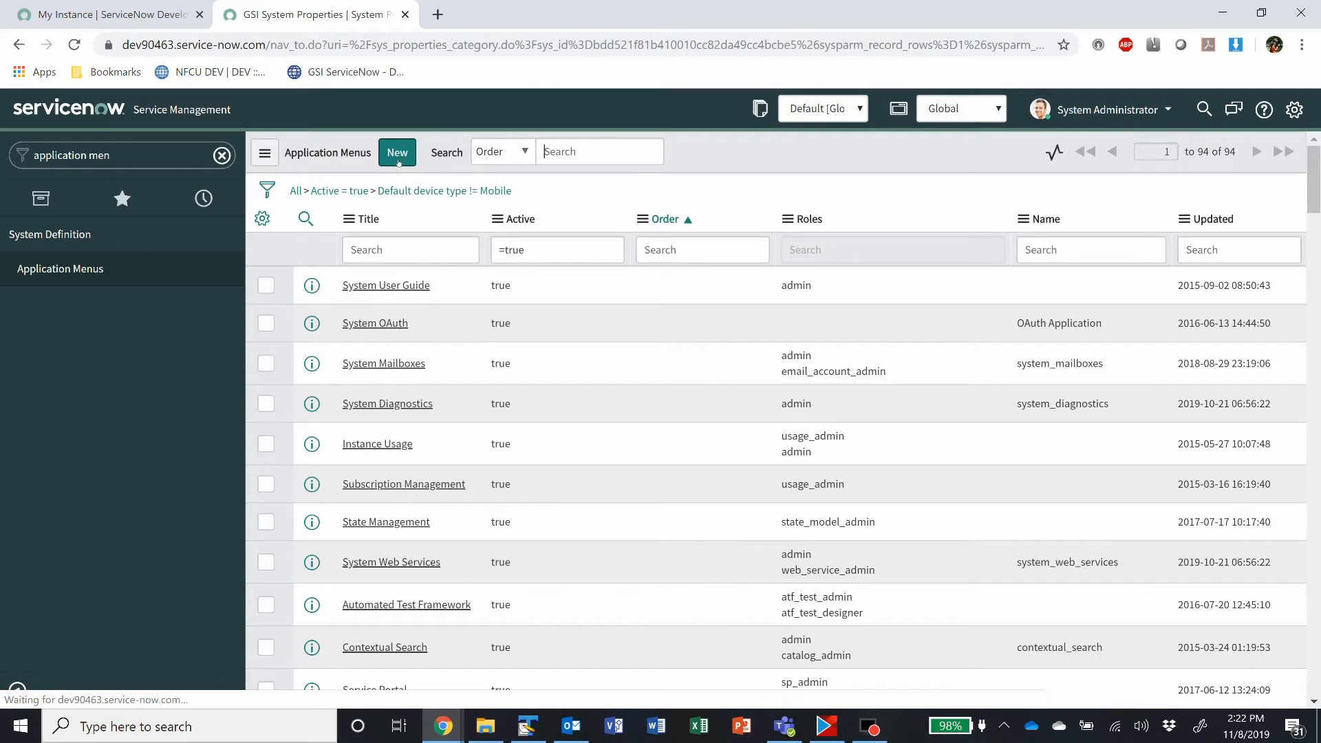
# Step: Create and submit an application menu titled "GSI Custom" in the Custom Applications category
pyautogui.click(398, 155)
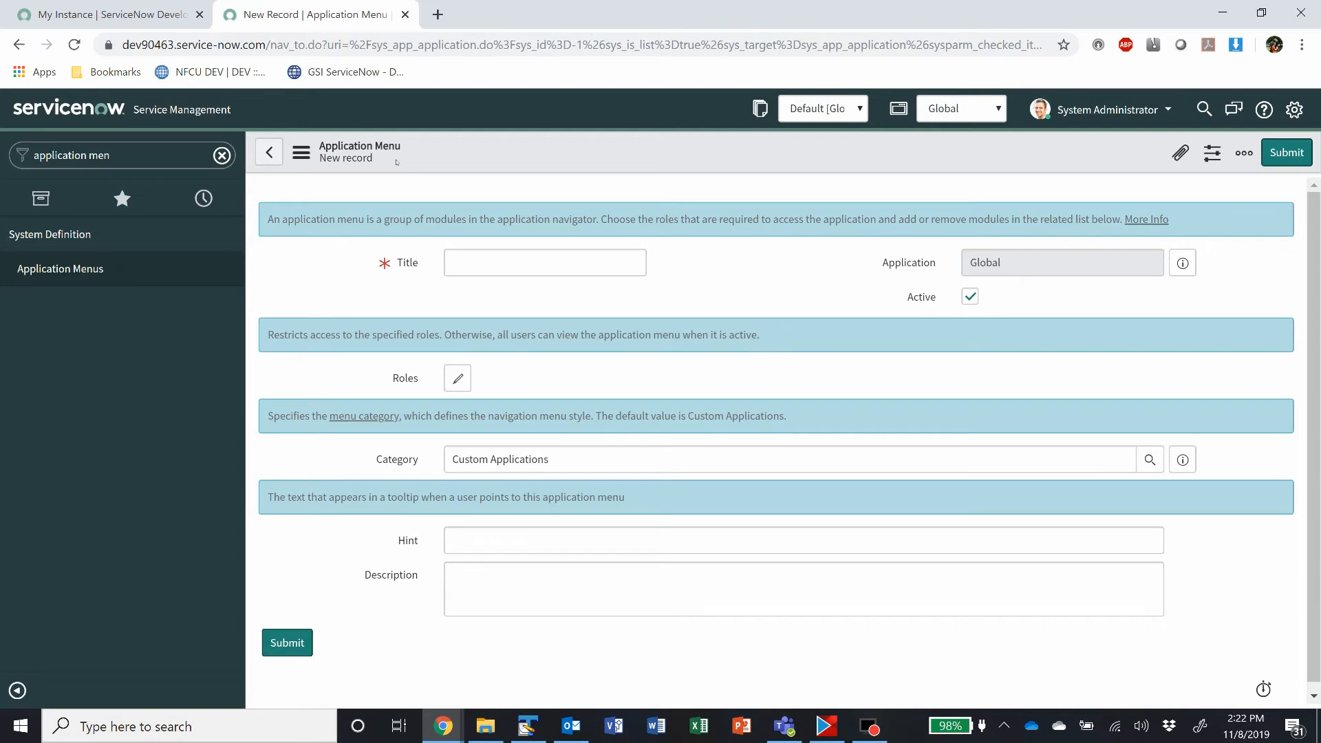
pyautogui.click(499, 255)
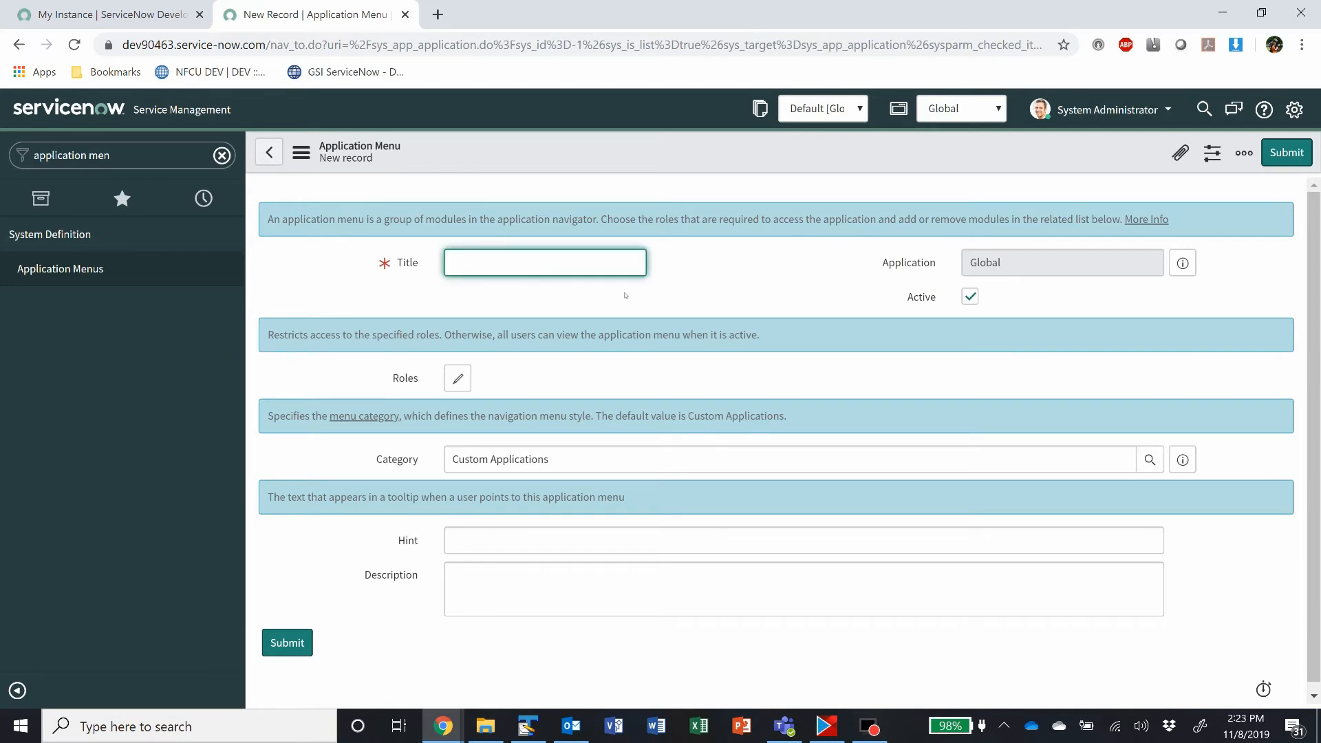
pyautogui.write('GSI Custom')
pyautogui.click(1283, 152)
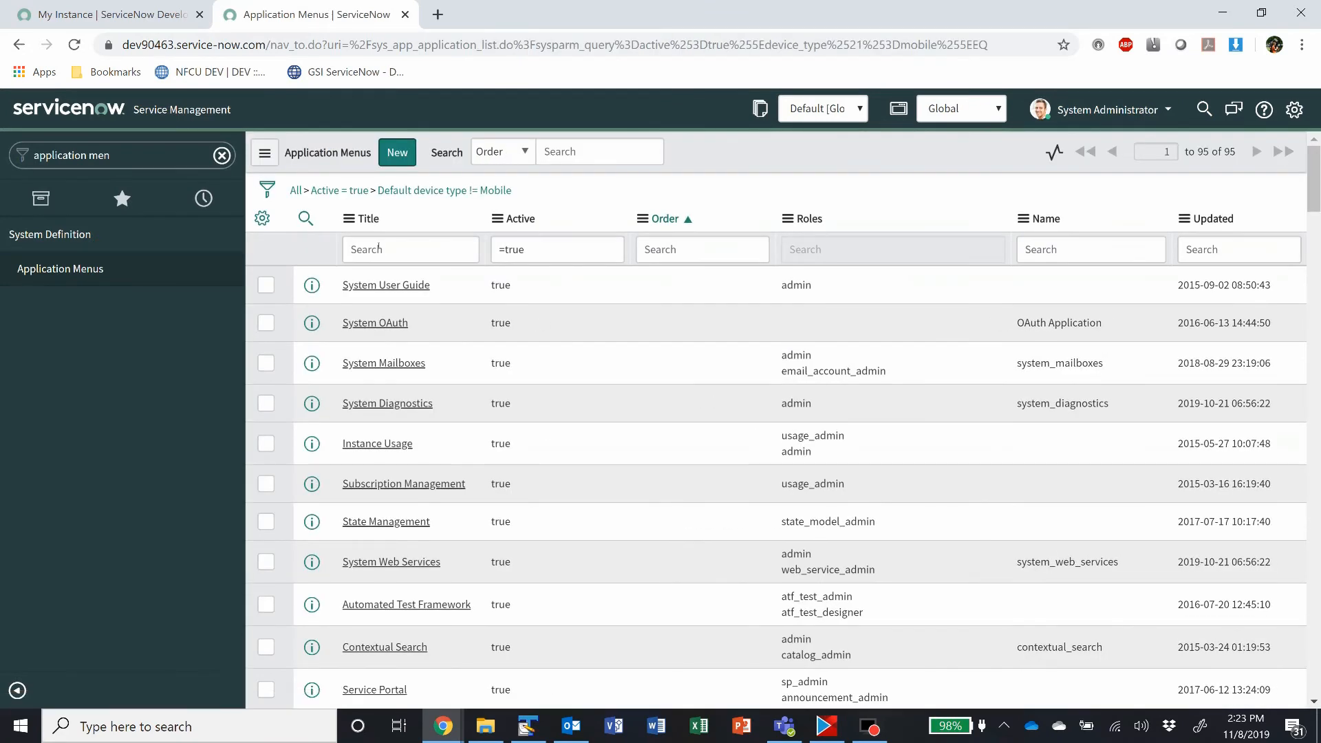
# Step: Filter the application menus by the title "gsi" and open the GSI Custom record
pyautogui.click(379, 248)
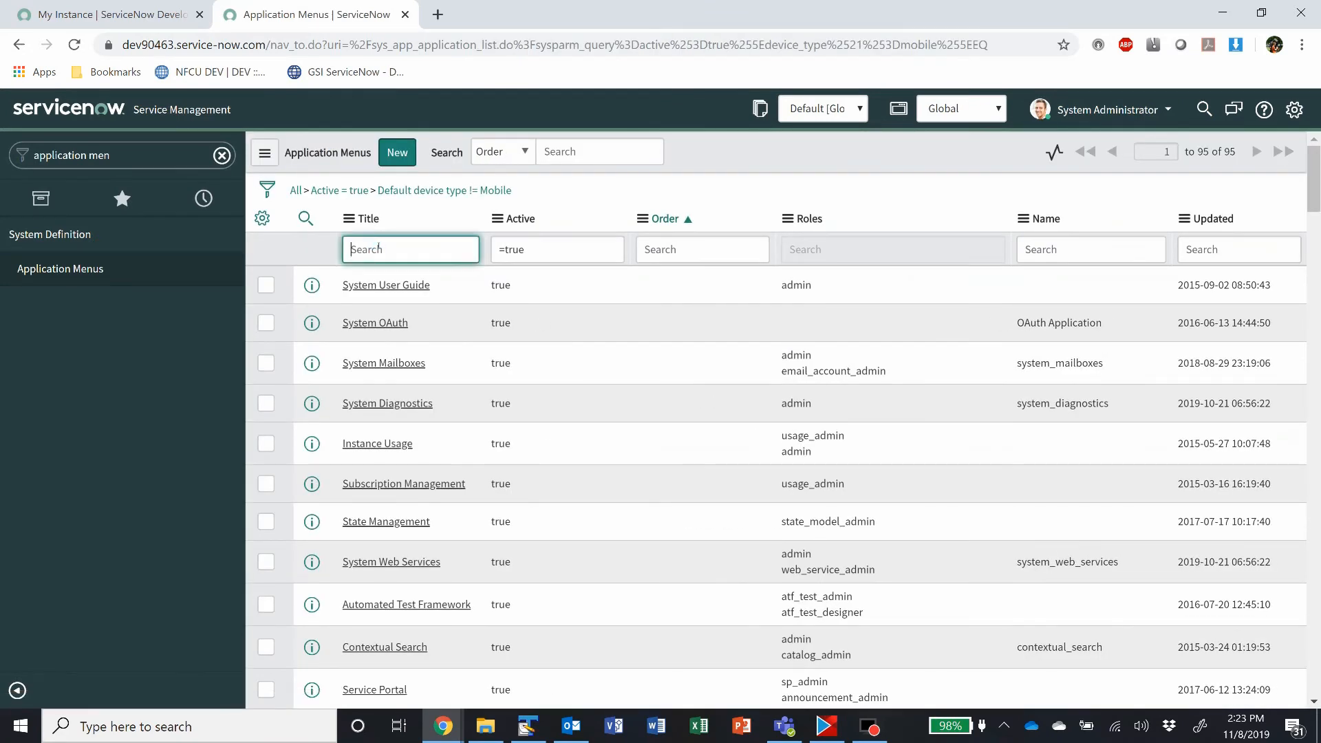
pyautogui.write('gsi')
pyautogui.press('Return')
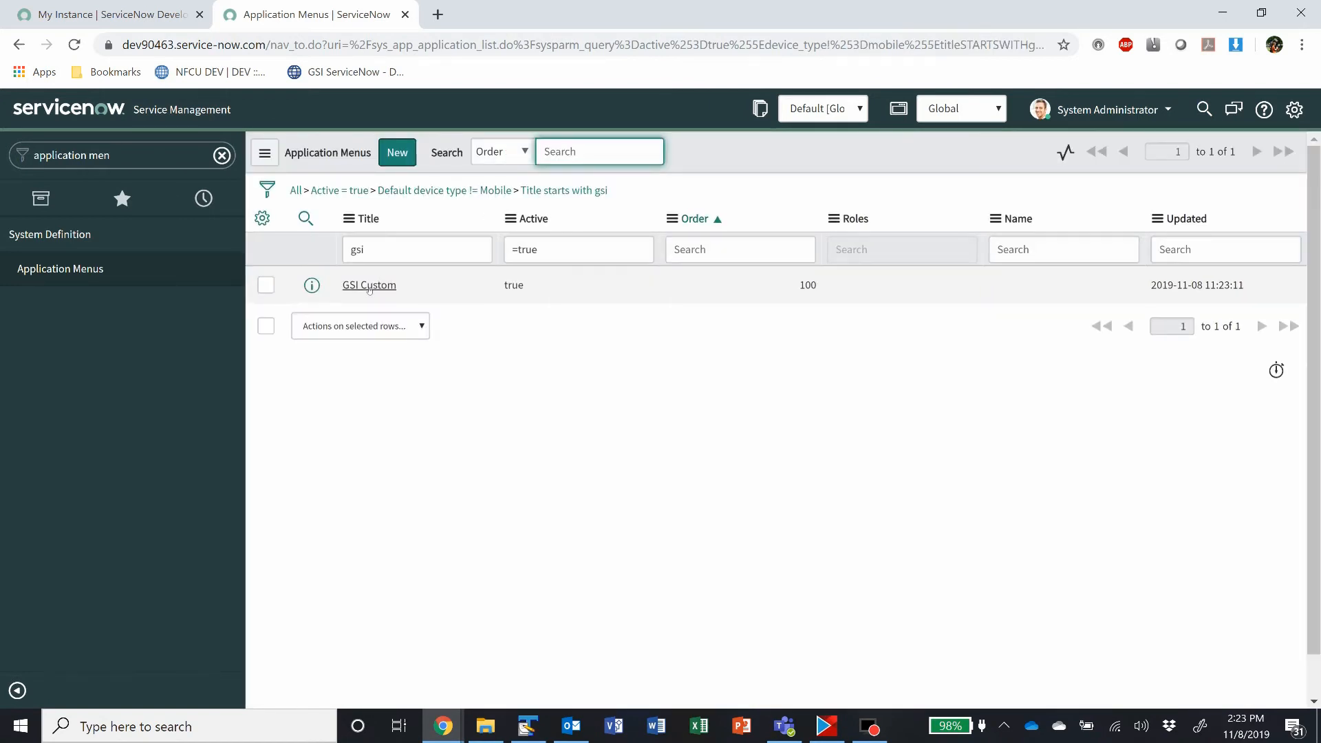
pyautogui.click(369, 285)
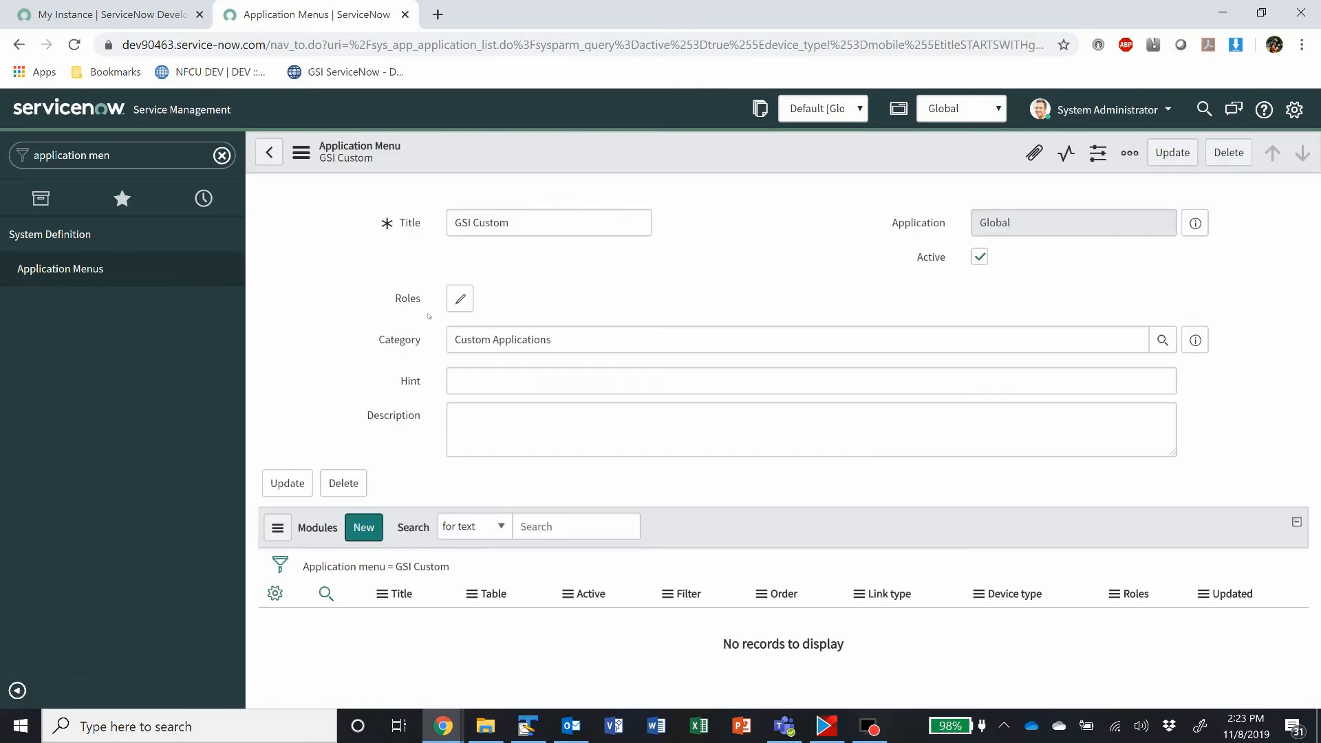
# Step: Create a new module under the GSI Custom menu and title it "GSI System Properties"
pyautogui.scroll(-3, 366, 441)
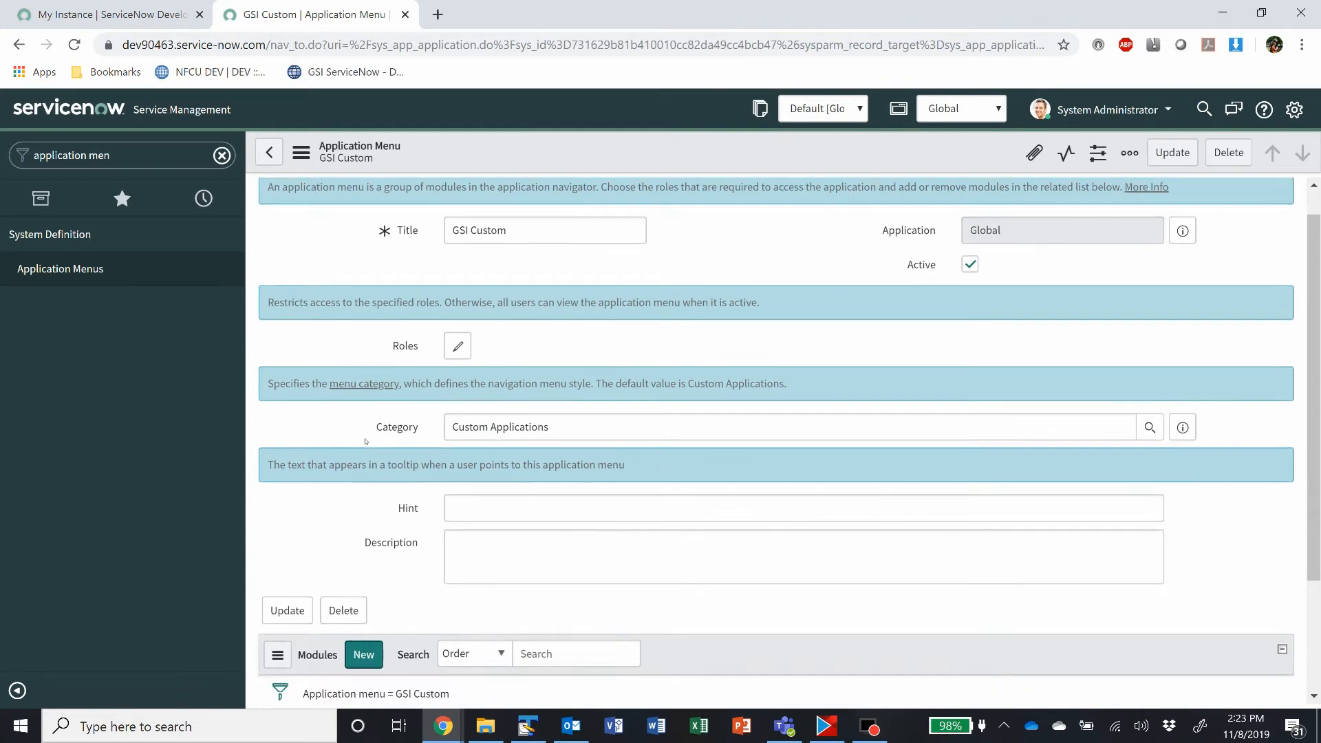
pyautogui.click(360, 506)
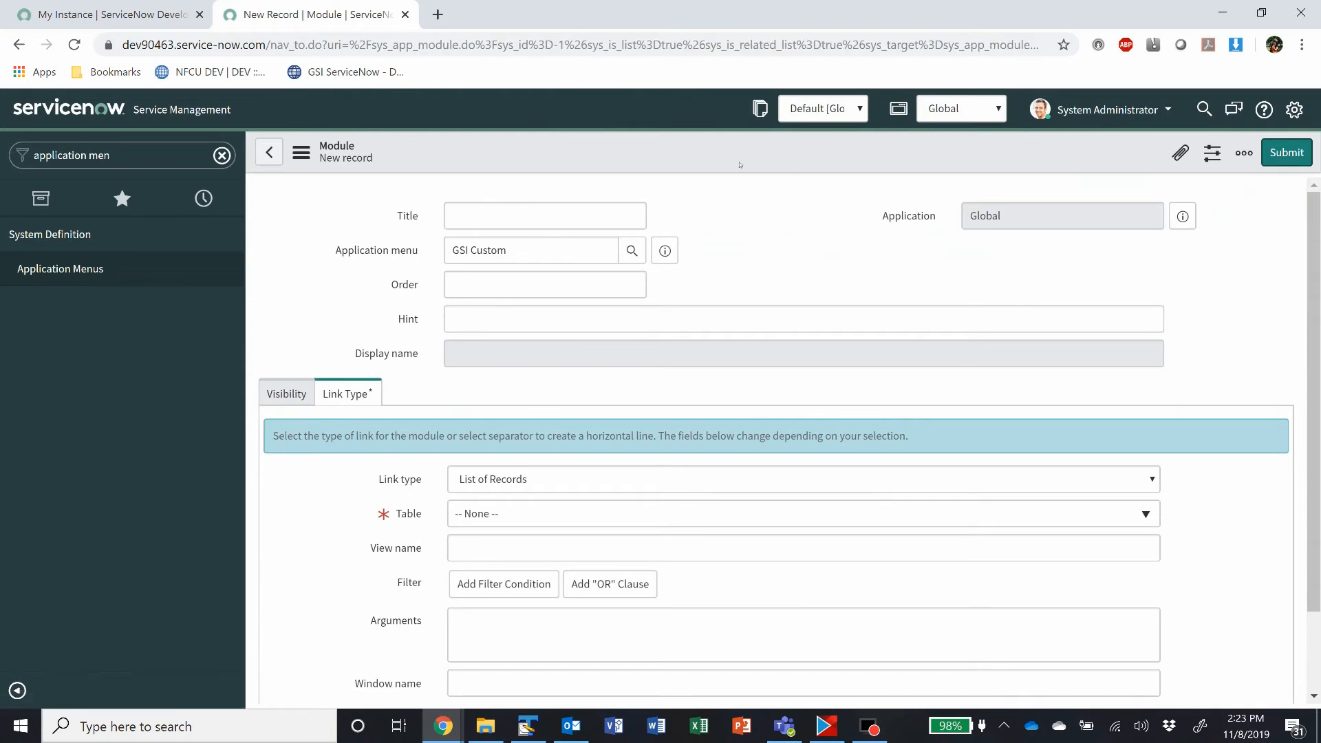
pyautogui.click(482, 216)
pyautogui.write('G')
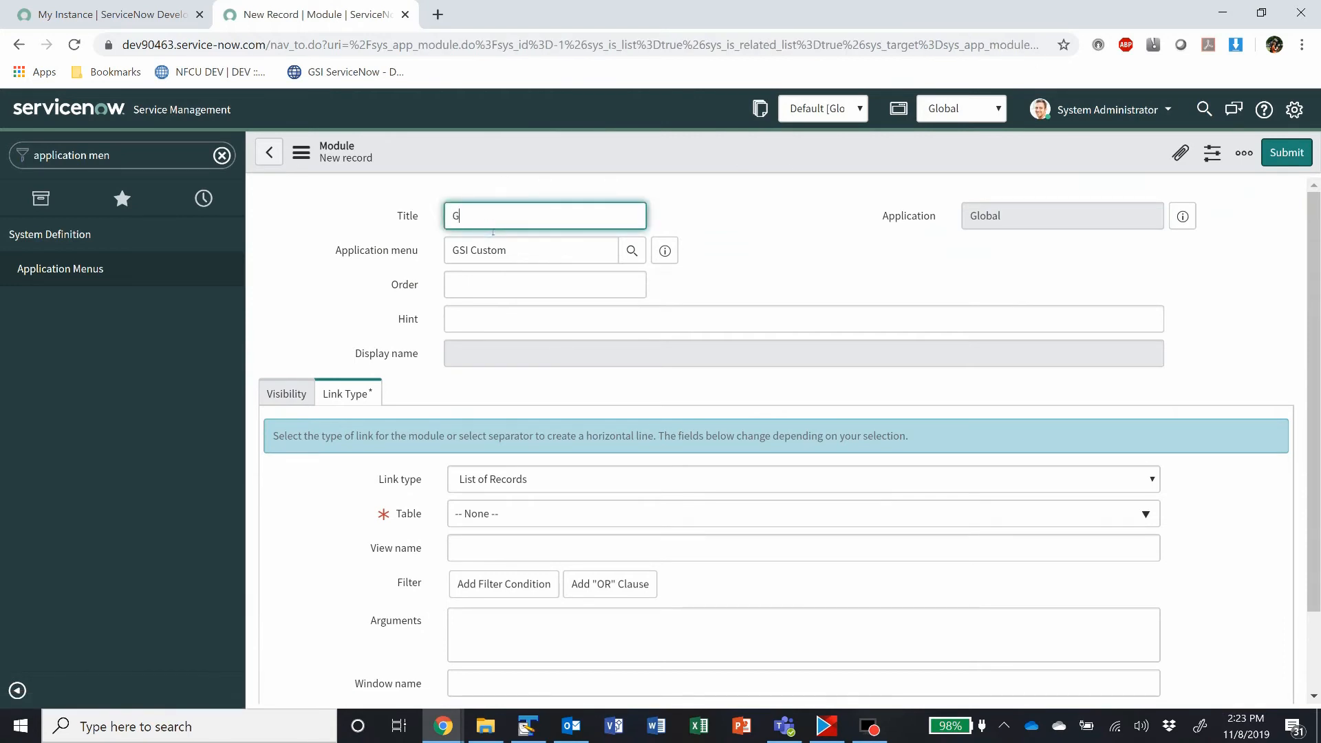
pyautogui.write('SI System Properties')
# Step: Set the module's link type to URL (from Arguments:)
pyautogui.scroll(-1, 419, 438)
pyautogui.scroll(-1, 419, 438)
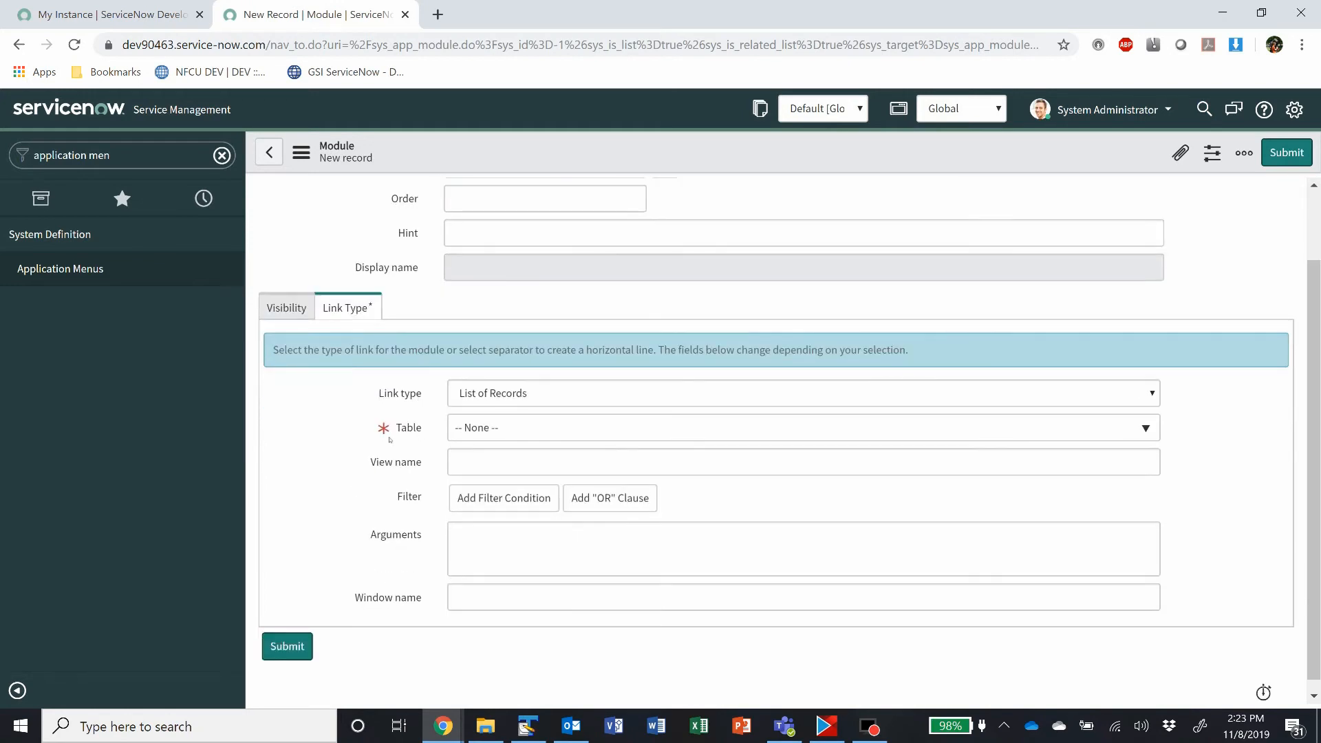
pyautogui.click(605, 388)
pyautogui.scroll(-2, 657, 239)
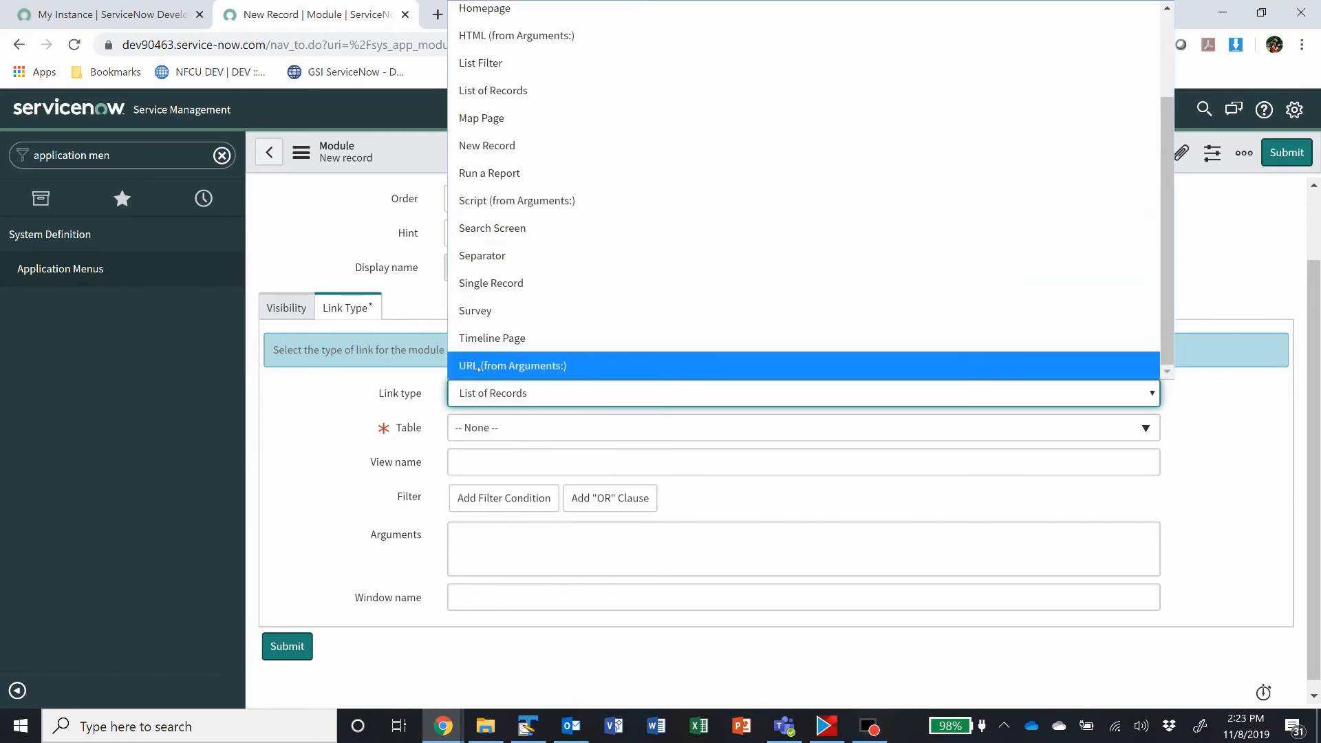
pyautogui.click(545, 368)
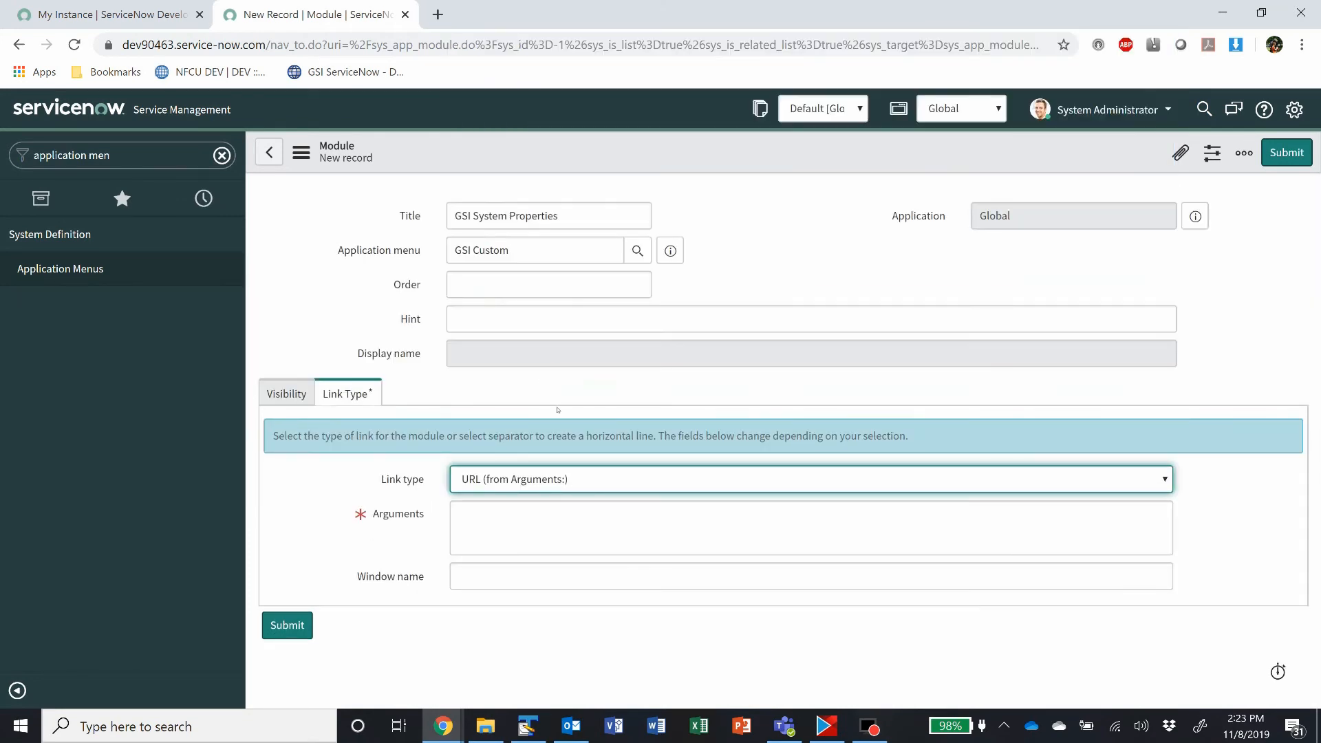
# Step: Paste "system_properties_ui.do?sysparm_title=GSI Properties&sysparm_category=GSI System Properties" as the module's arguments
pyautogui.click(558, 523)
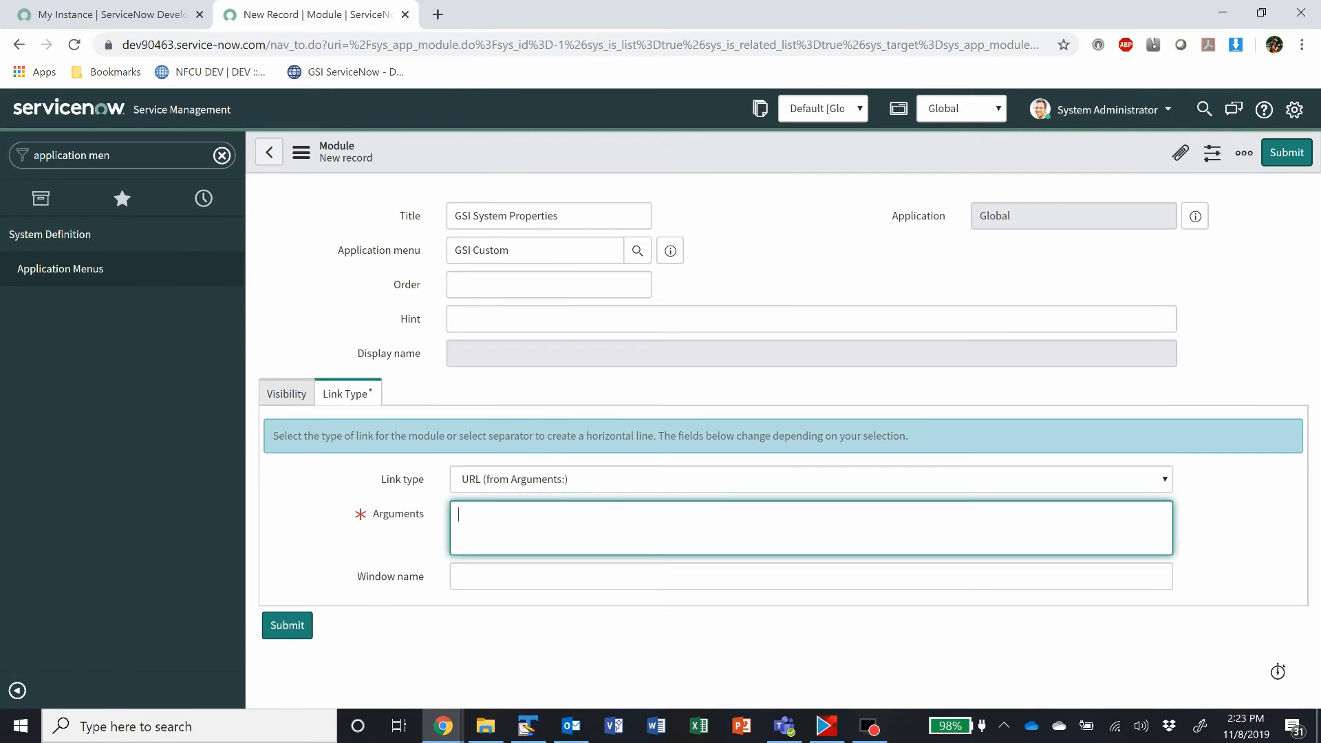
pyautogui.hotkey('alt', 'Tab')
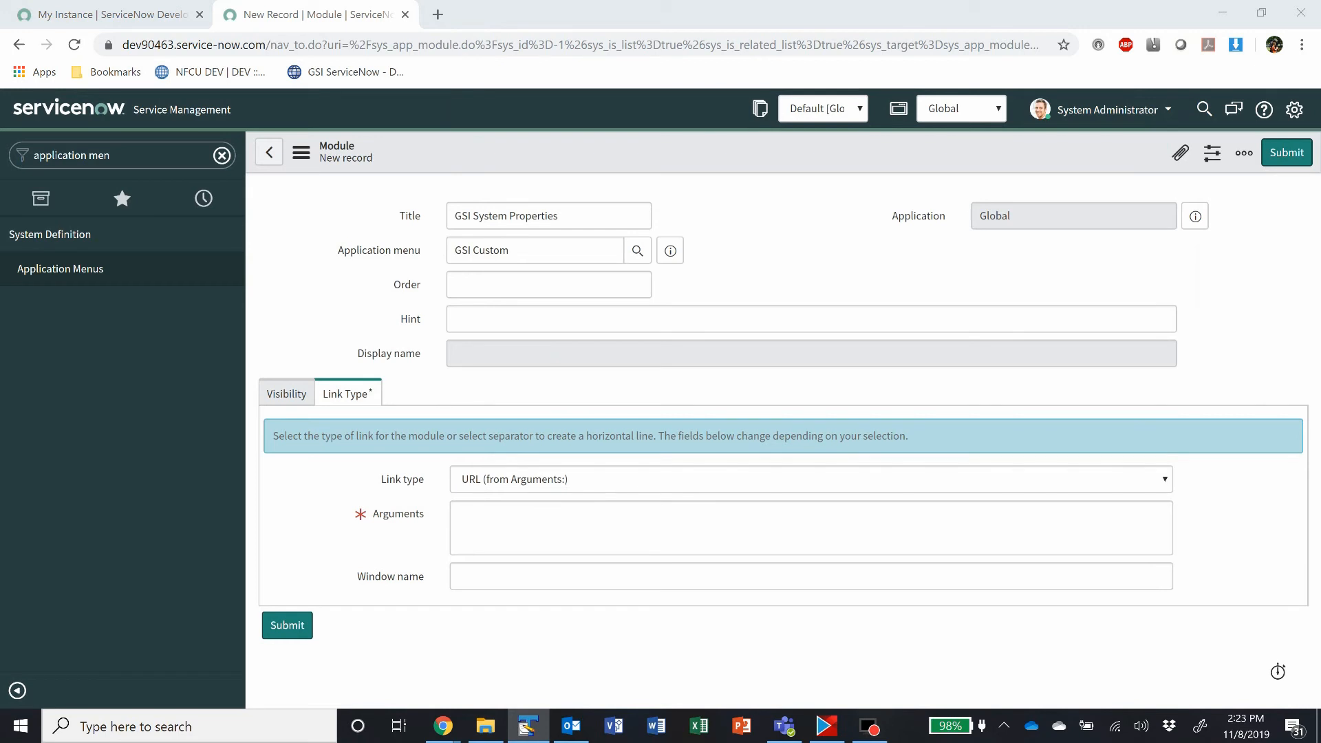
pyautogui.rightClick(500, 530)
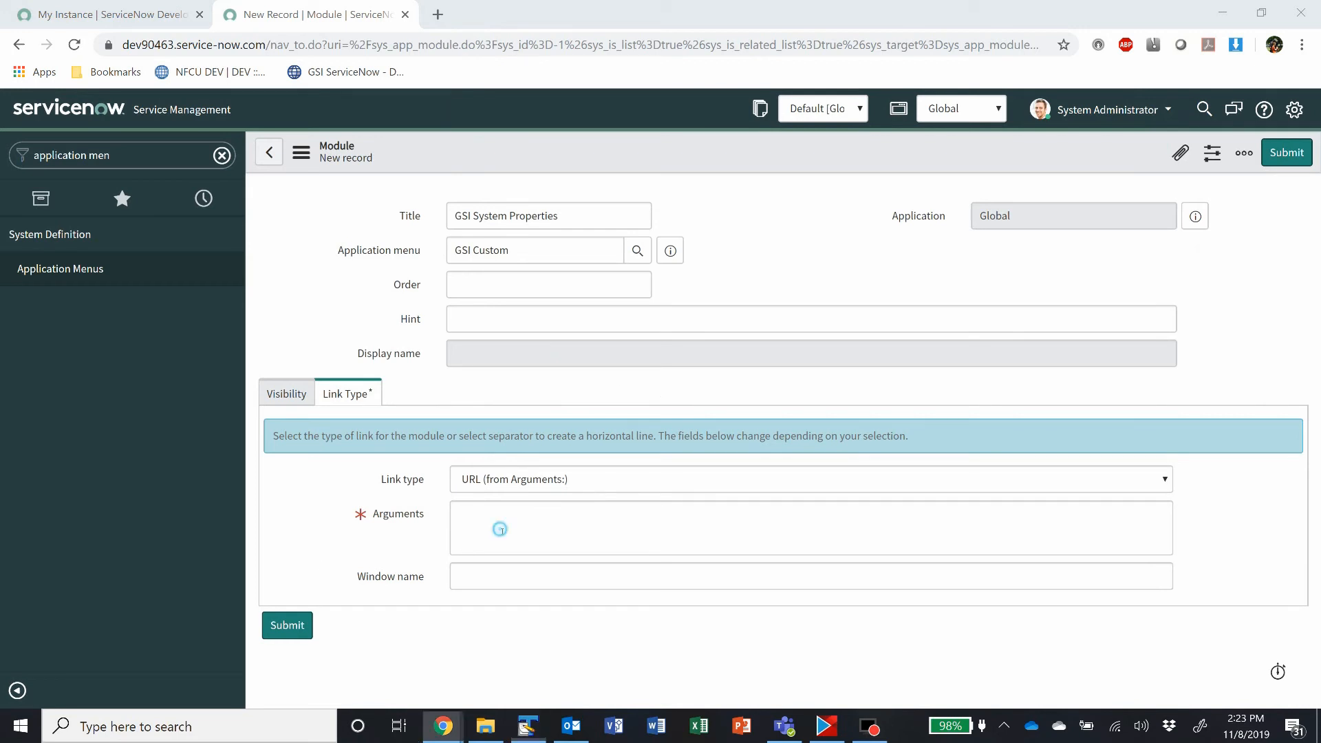
pyautogui.click(544, 391)
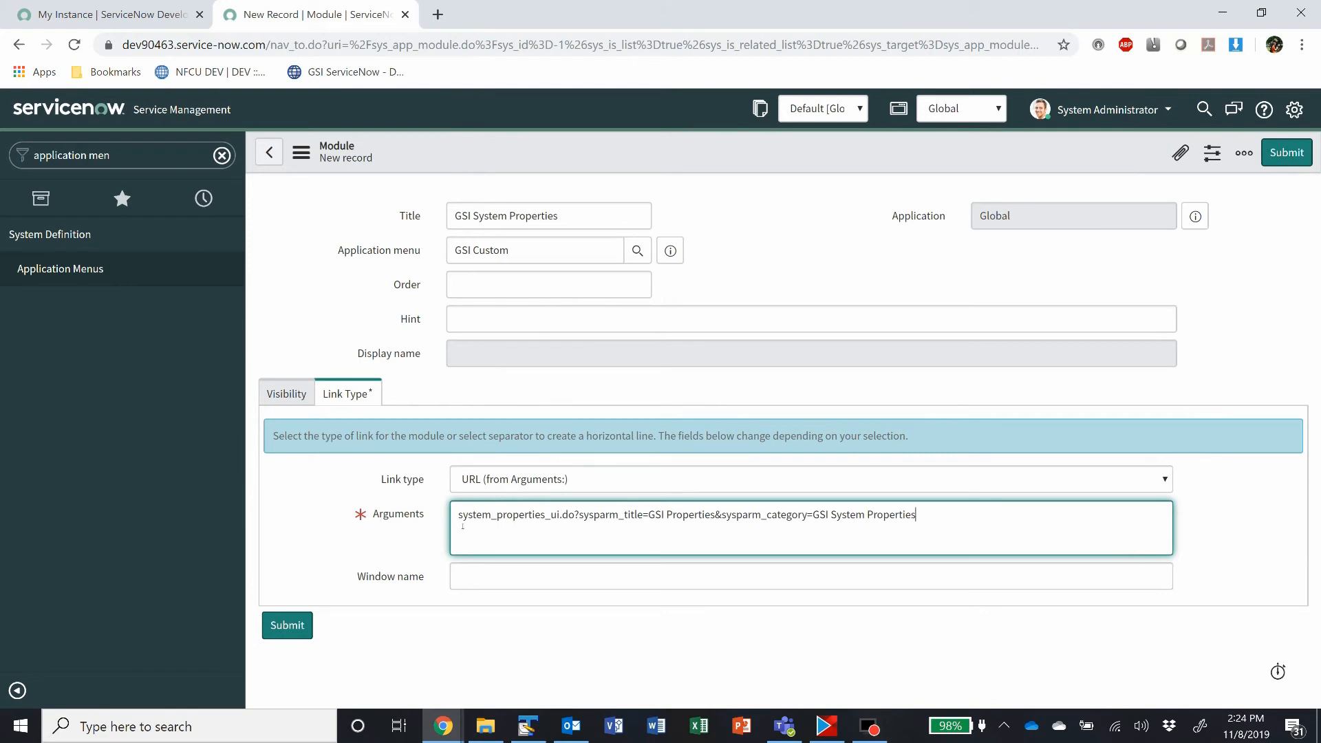
# Step: Examine the parts of the arguments URL: the properties page, the sysparm_title value and the sysparm_category value
pyautogui.moveTo(458, 515); pyautogui.dragTo(573, 516)
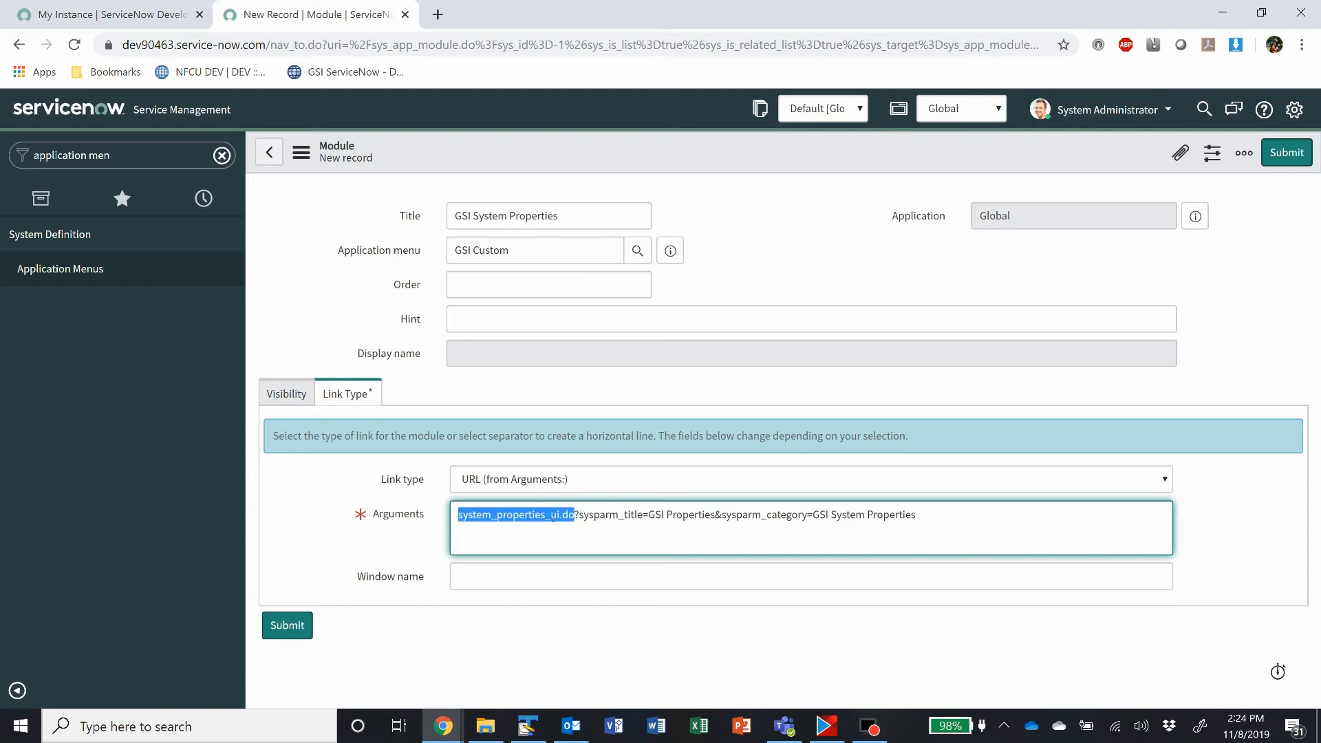
pyautogui.click(583, 521)
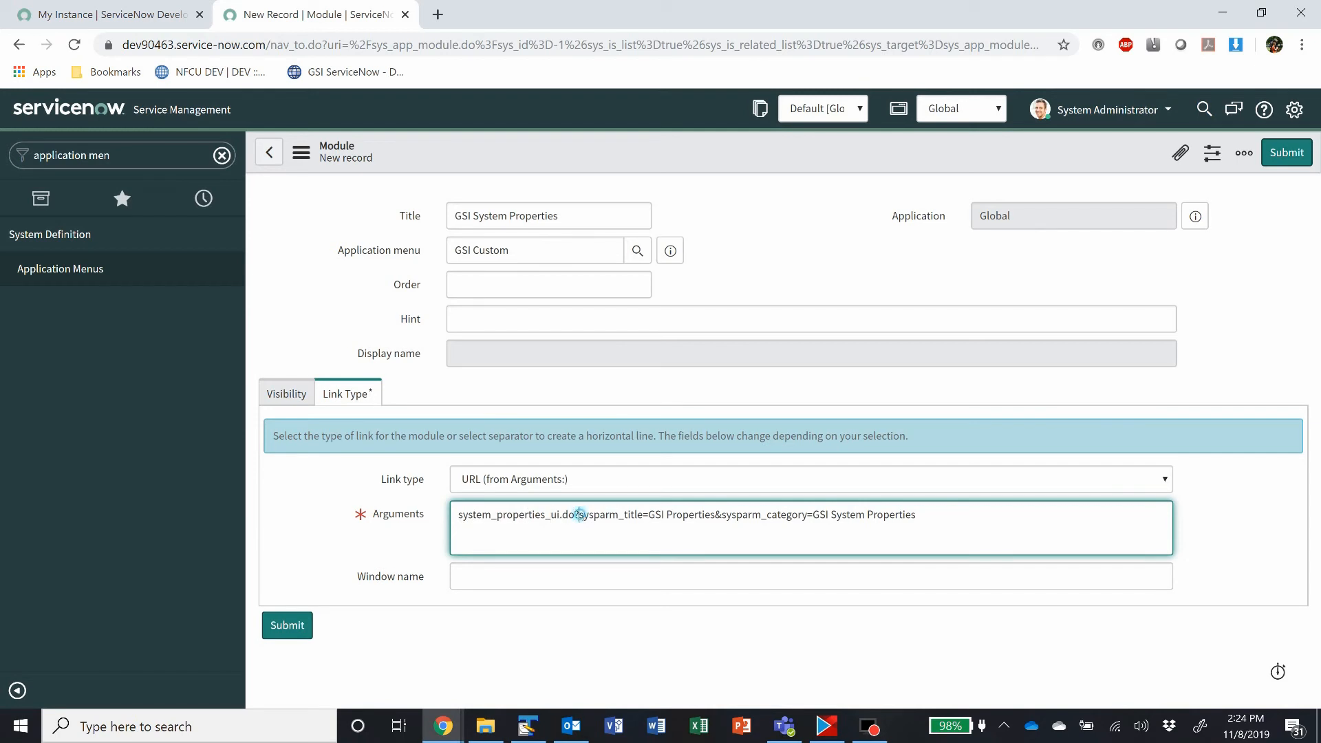
pyautogui.moveTo(580, 517); pyautogui.dragTo(736, 517)
pyautogui.click(645, 516)
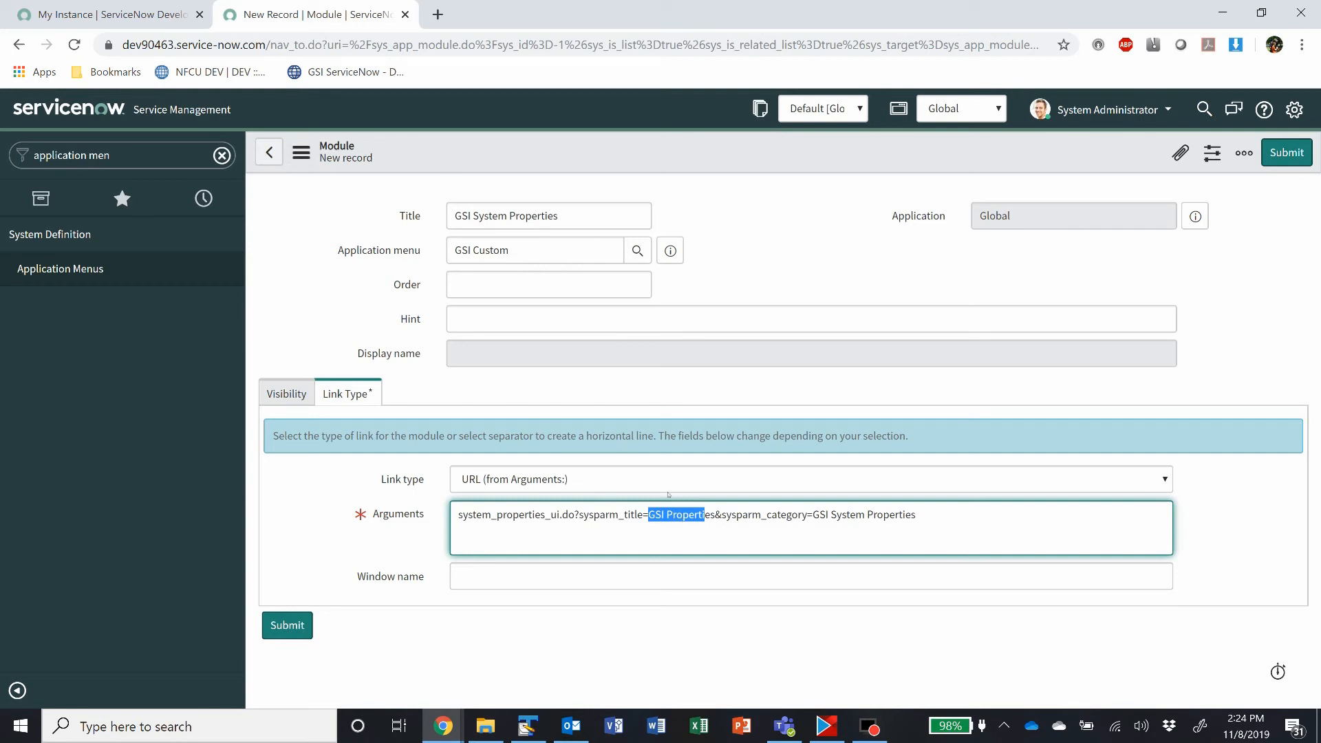
pyautogui.click(716, 516)
pyautogui.moveTo(722, 516); pyautogui.dragTo(913, 516)
pyautogui.click(813, 515)
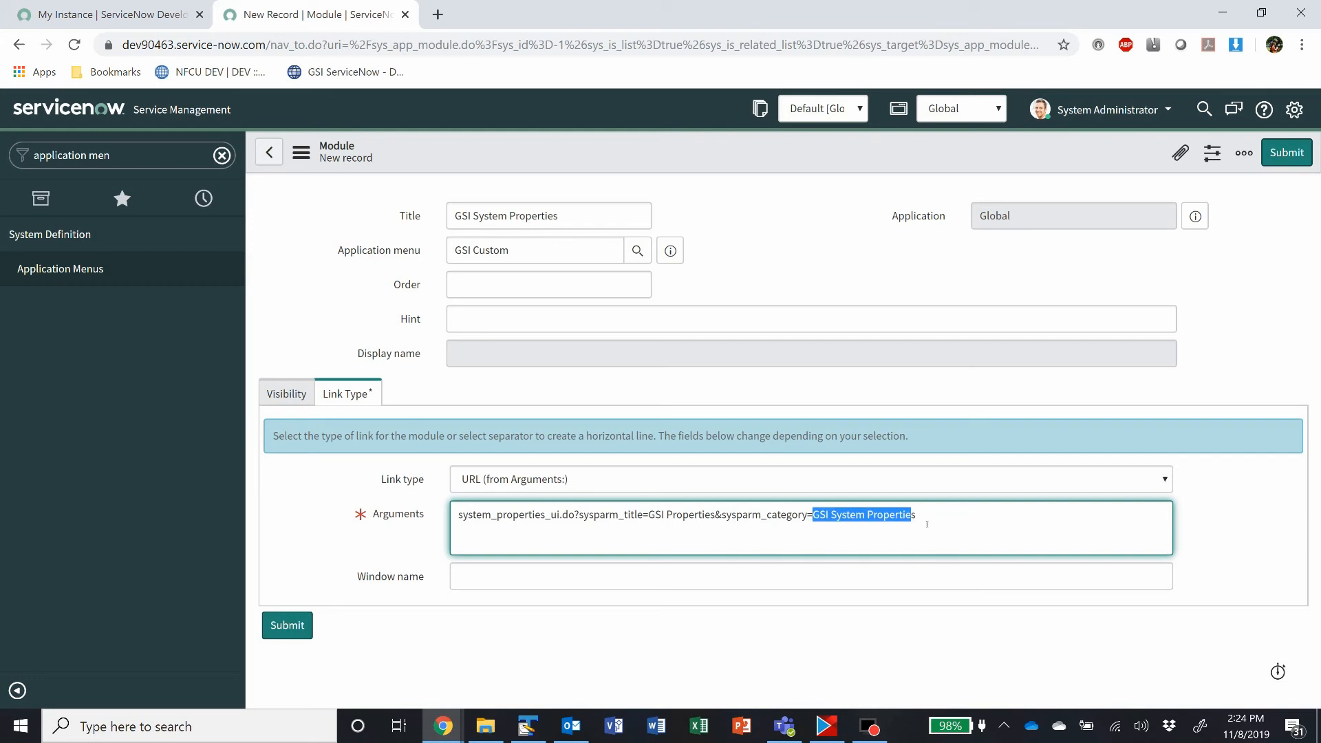
pyautogui.click(932, 520)
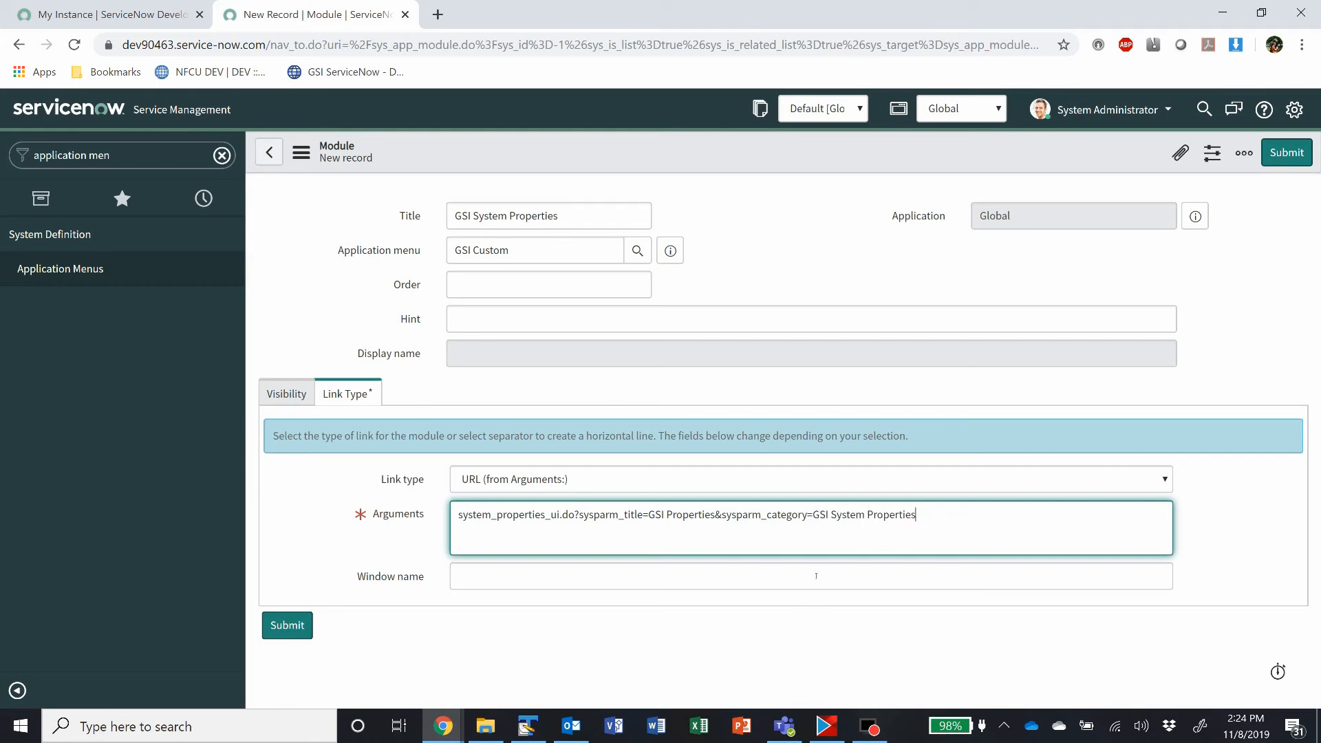
pyautogui.click(512, 514)
pyautogui.moveTo(654, 514); pyautogui.dragTo(672, 514)
pyautogui.click(695, 527)
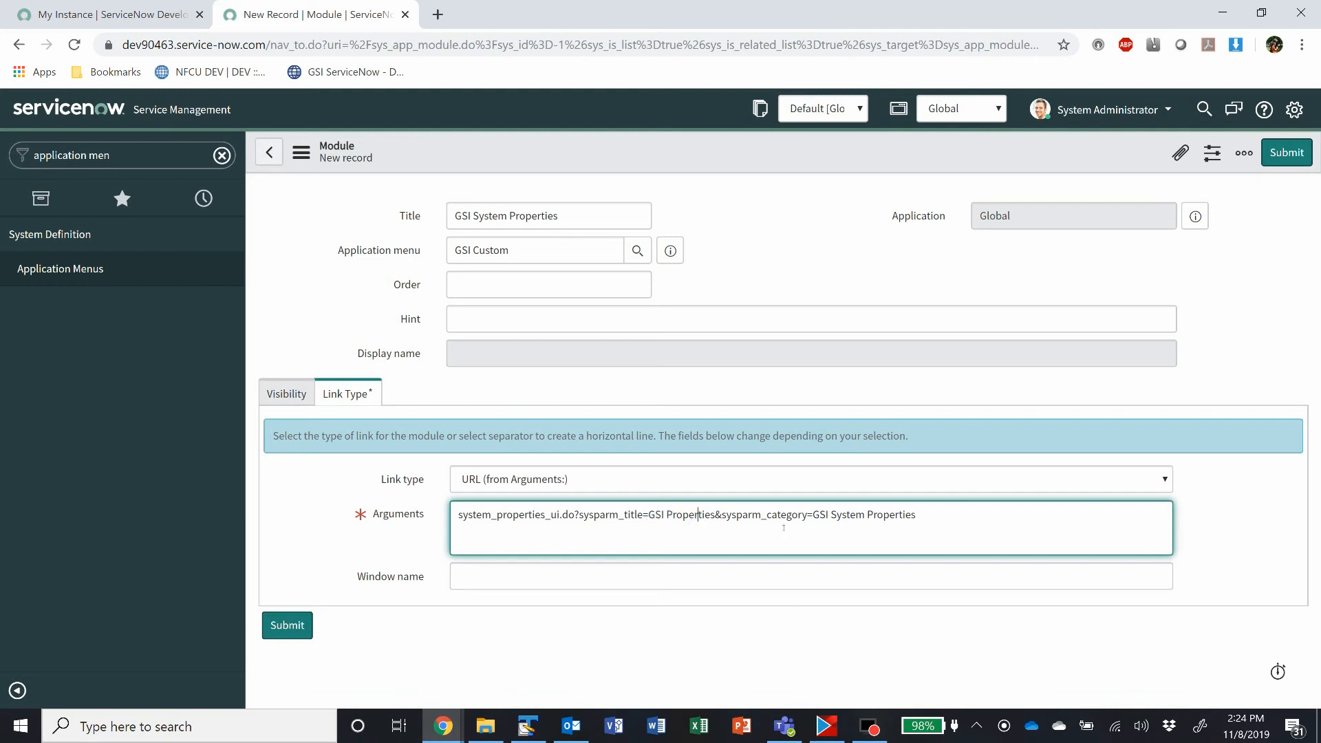
pyautogui.moveTo(813, 514); pyautogui.dragTo(917, 517)
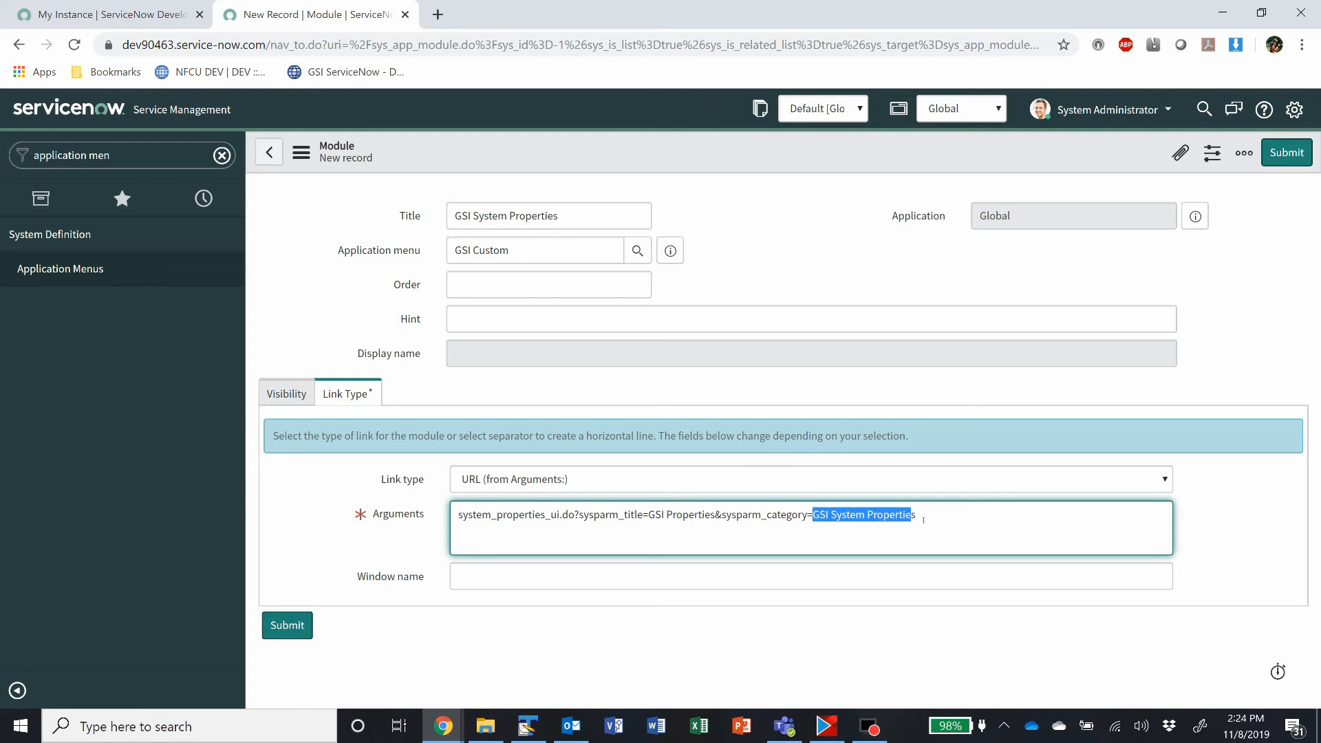
pyautogui.click(922, 523)
# Step: Submit the GSI System Properties module and reload the instance page to refresh the navigator
pyautogui.click(305, 619)
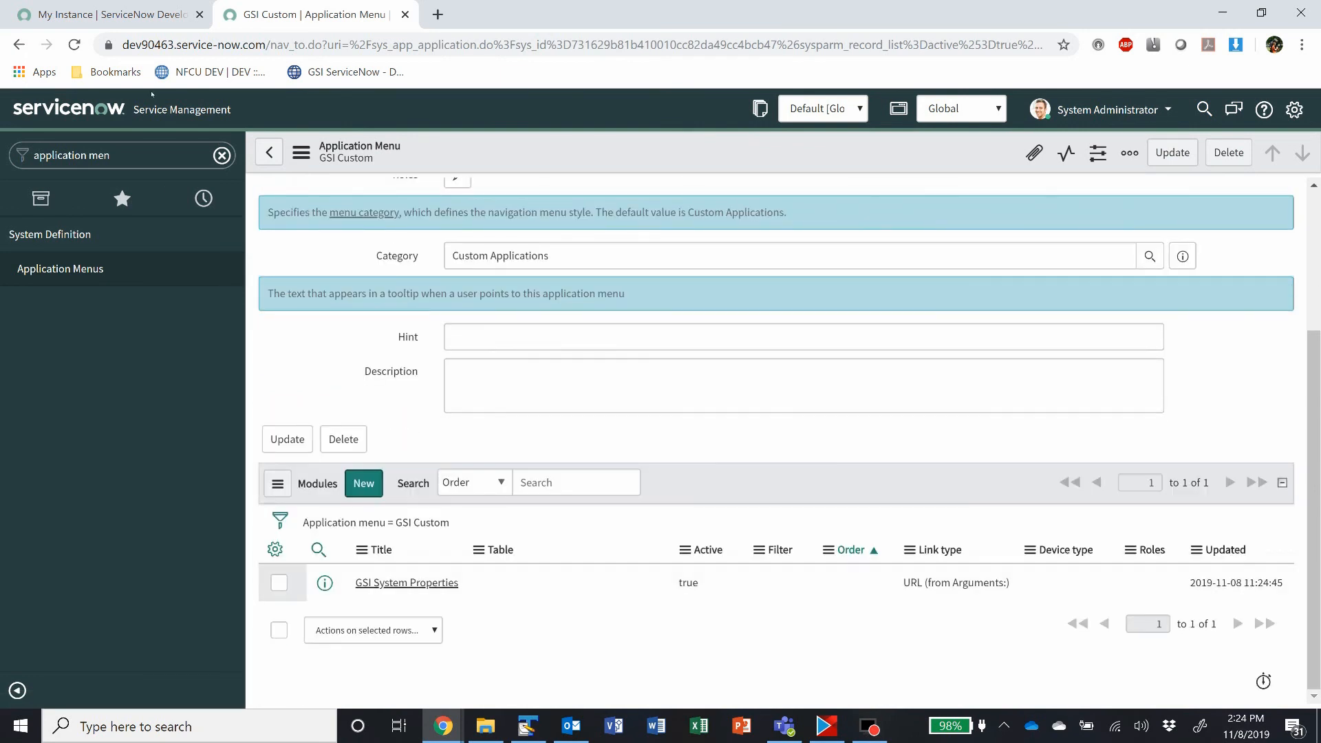
pyautogui.click(73, 45)
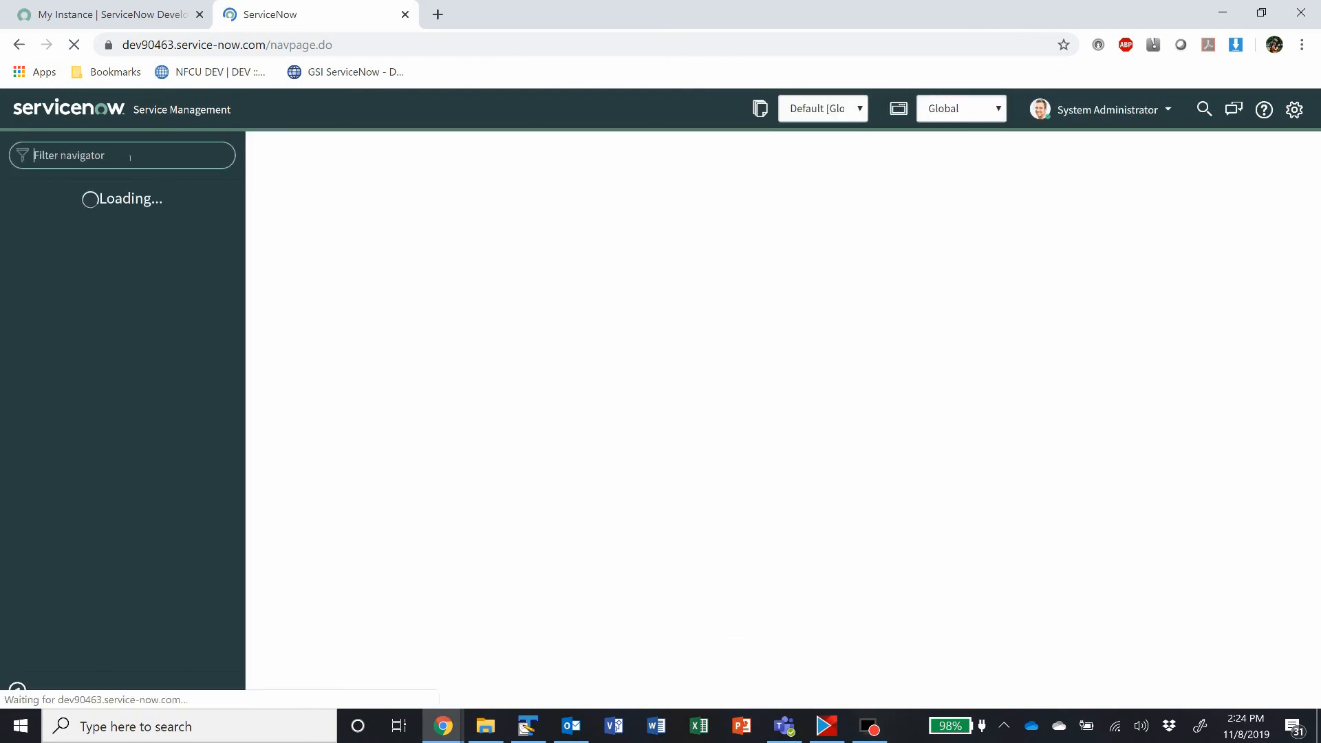
# Step: Filter the navigator by "gsi" and open the GSI System Properties module under GSI Custom
pyautogui.write('gsi')
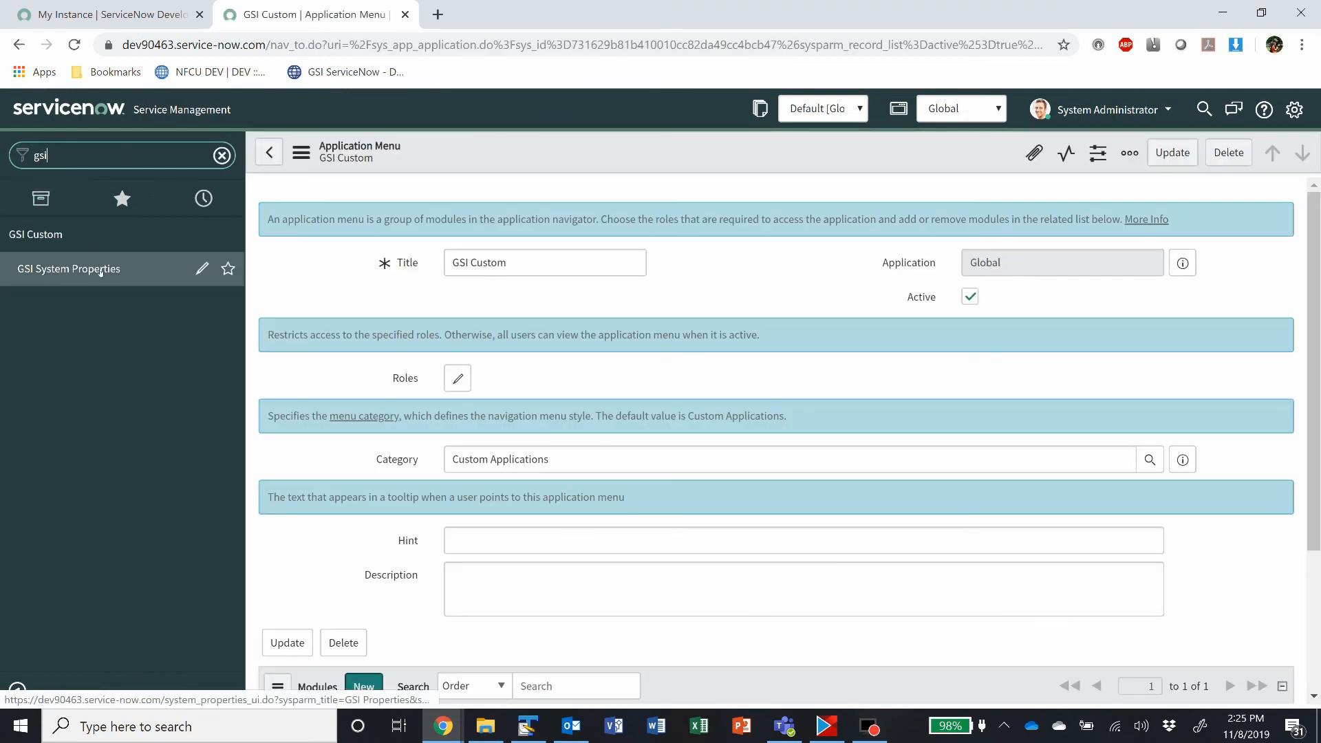
pyautogui.click(100, 269)
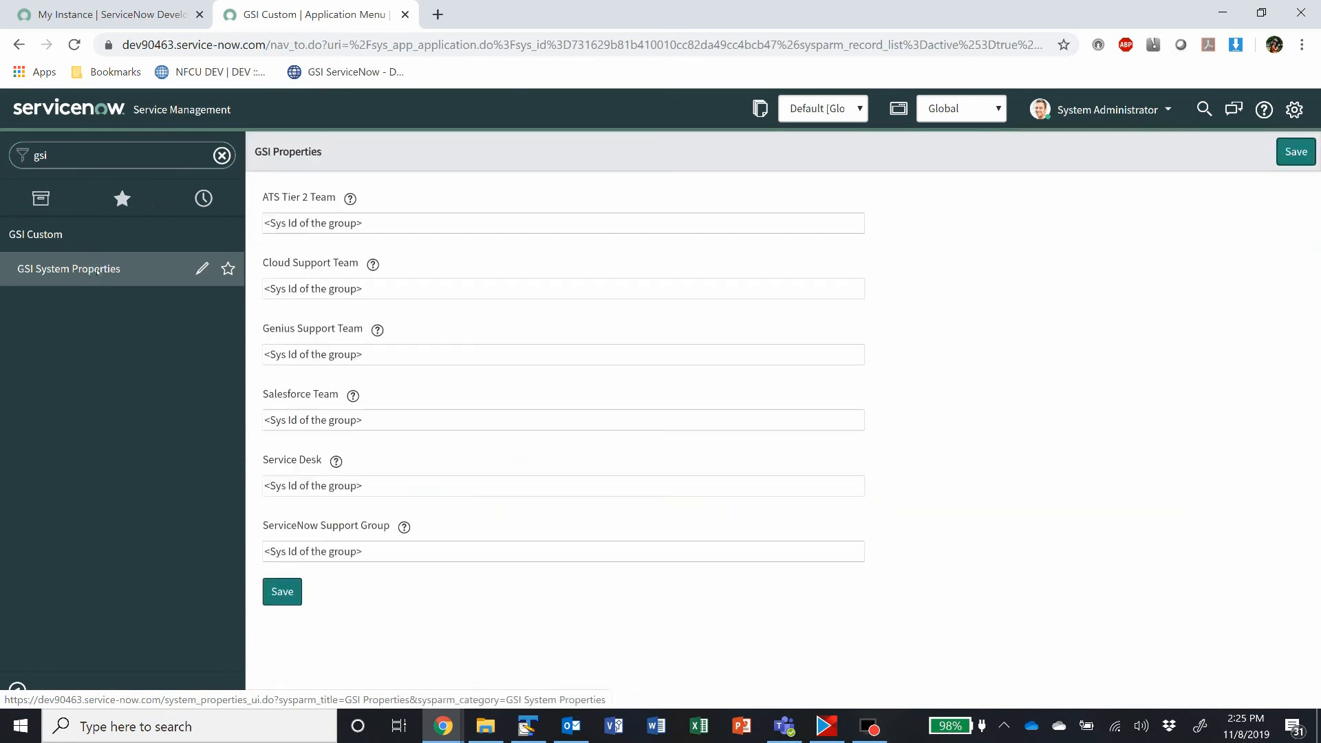
# Step: Replace the ATS Tier 2 Team property's value with "whowir4382084h"
pyautogui.moveTo(384, 217); pyautogui.dragTo(179, 223)
pyautogui.press('BackSpace')
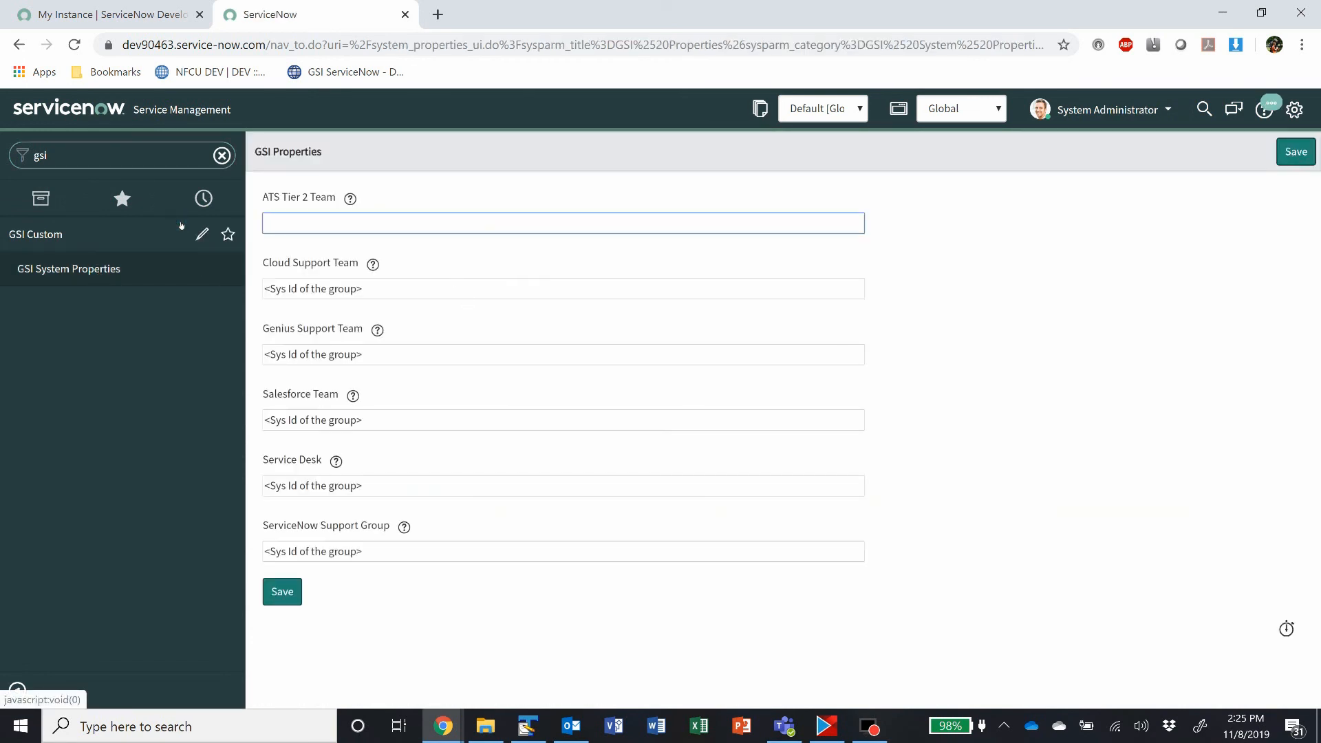
pyautogui.write('whowir4382084h')
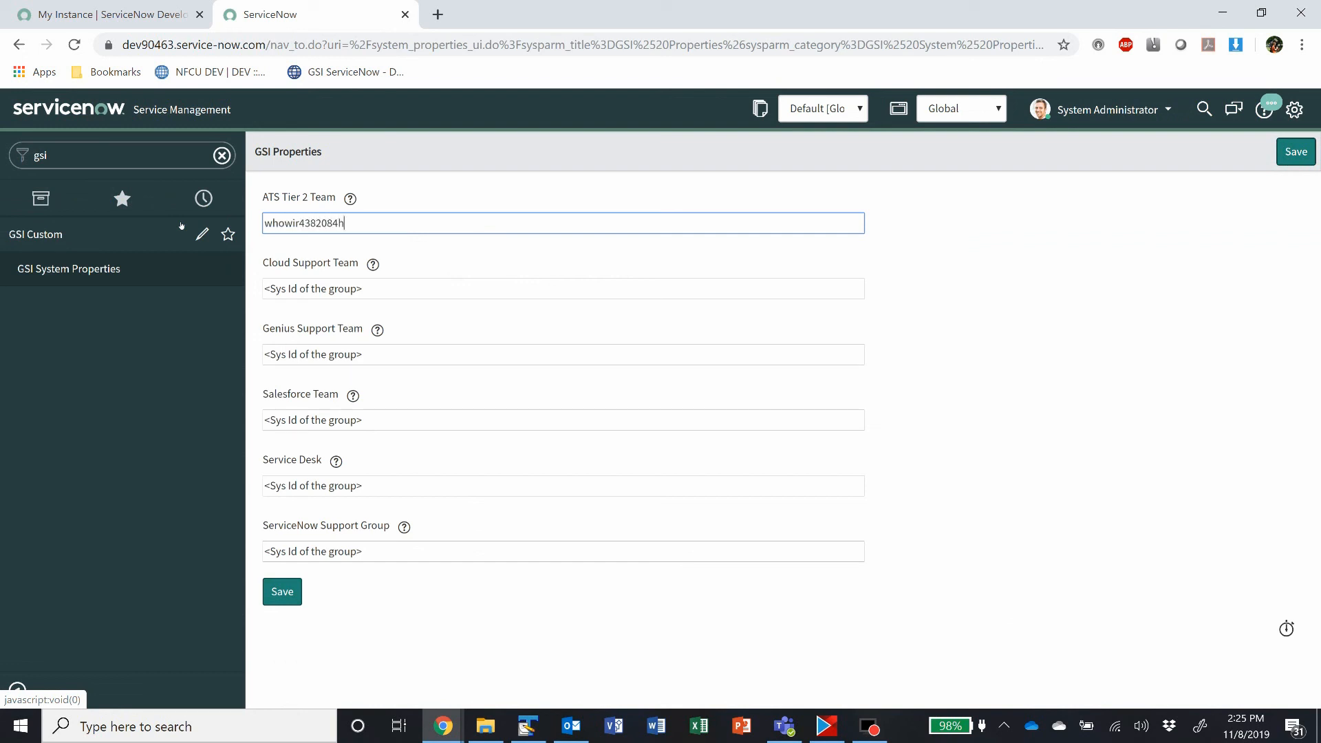